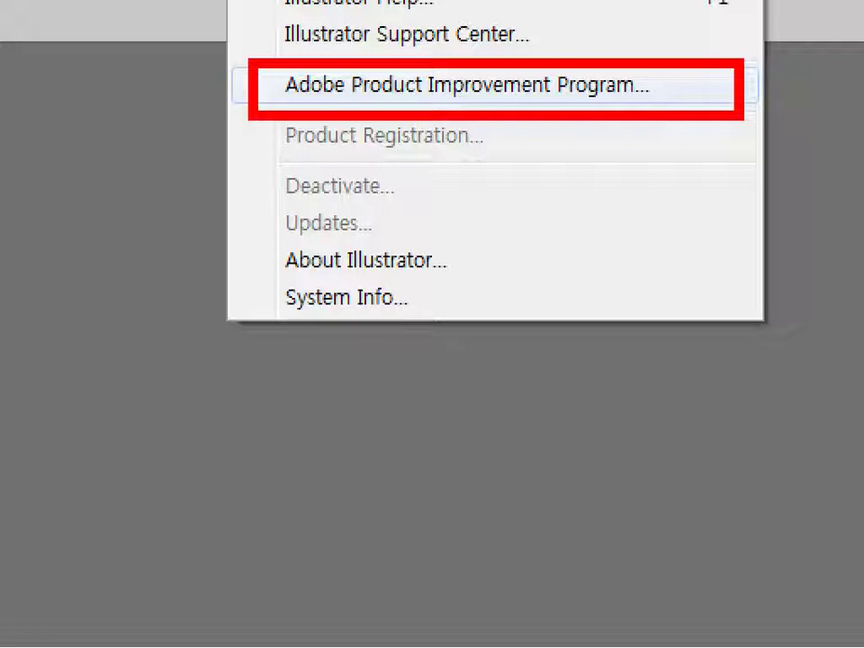
# Open the Adobe Product Improvement Program dialog and close it without choosing a participation option
pyautogui.click(467, 85)
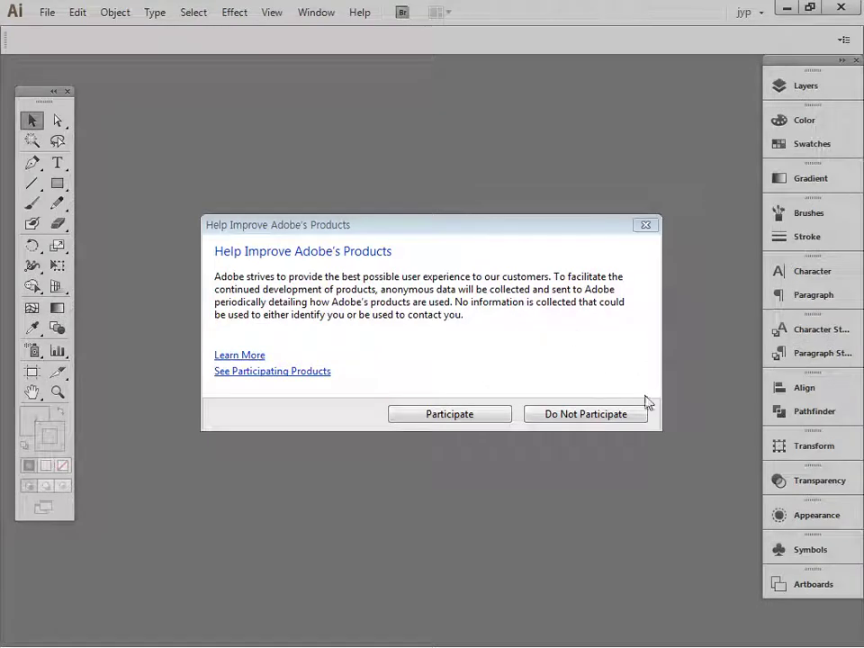
pyautogui.click(645, 225)
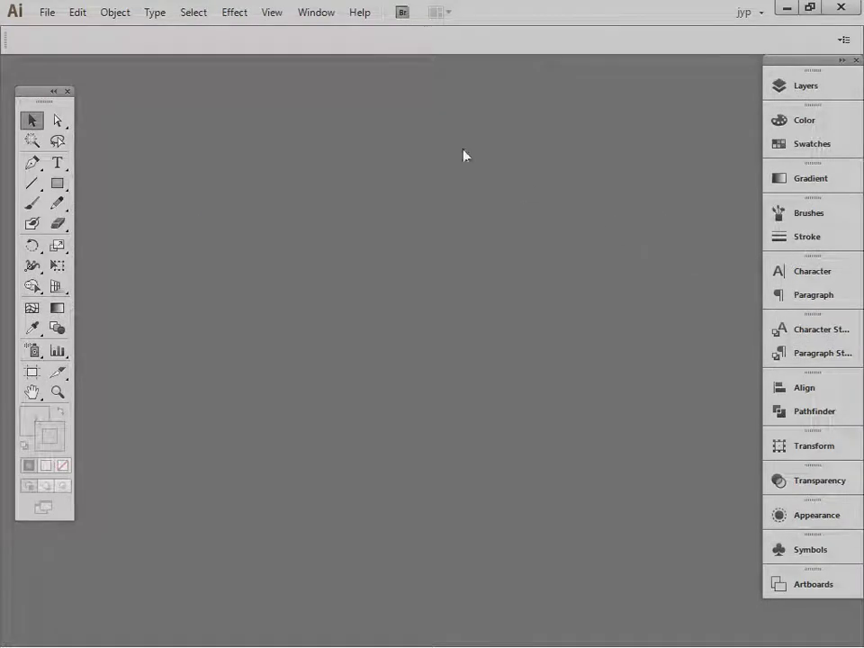
pyautogui.click(322, 15)
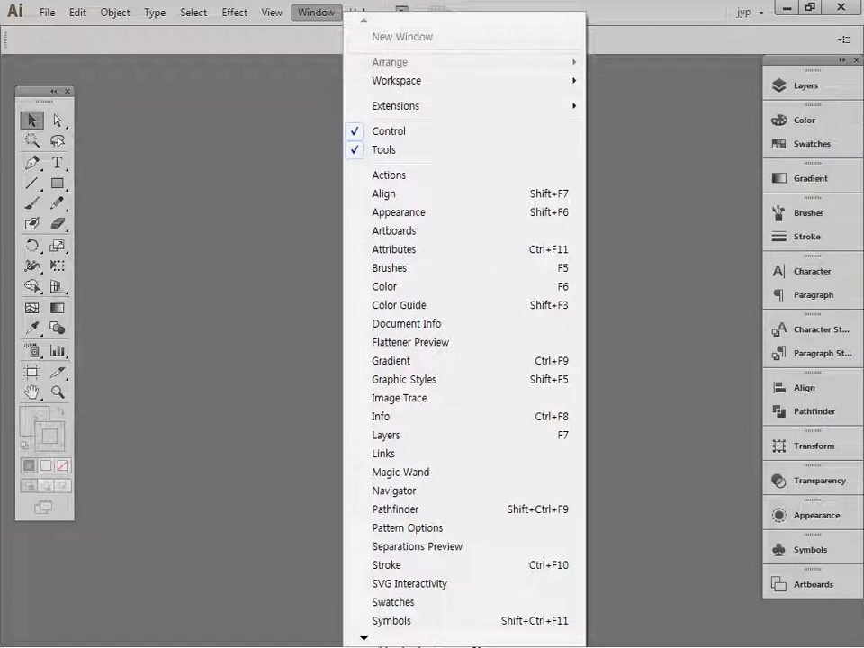
pyautogui.moveTo(361, 639)
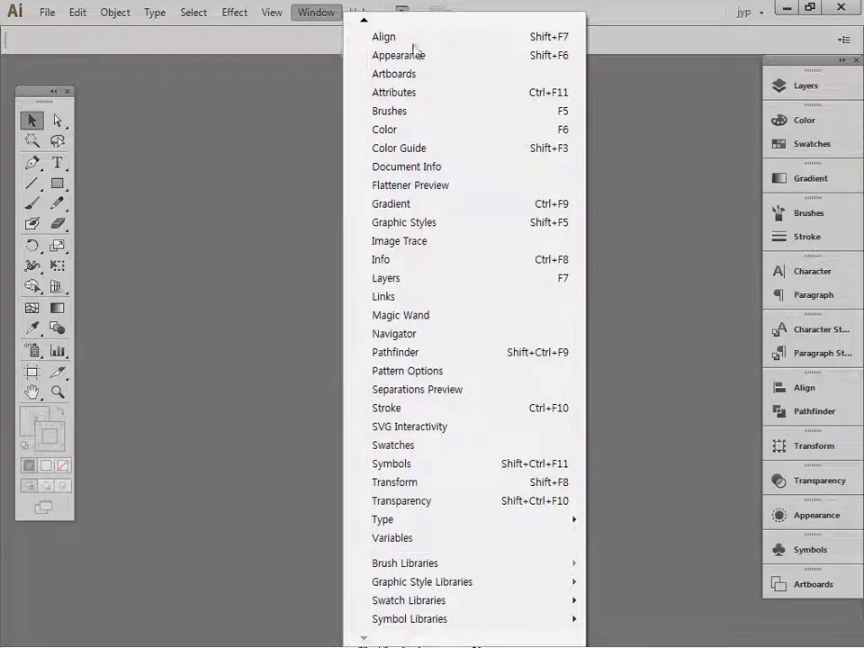
pyautogui.moveTo(361, 20)
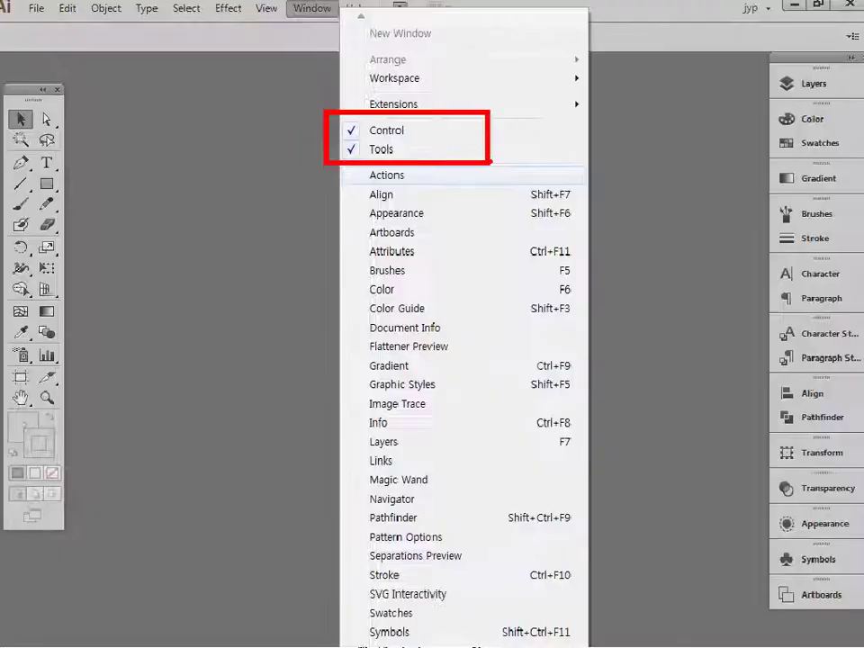
pyautogui.press('Escape')
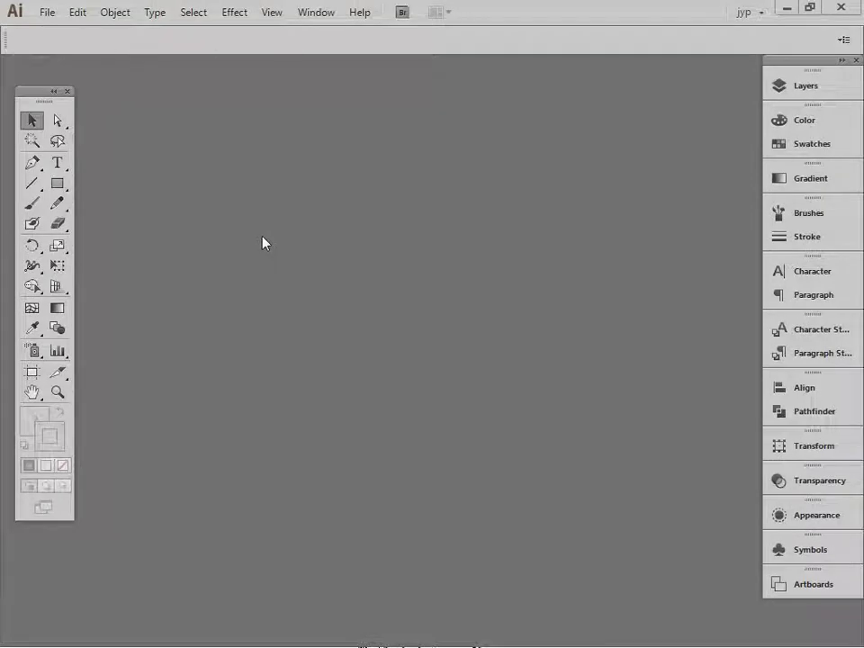
# Toggle the visibility of all panels and of the docked panels alone, finishing with the toolbox, control bar and docked panels shown
pyautogui.press('Tab')
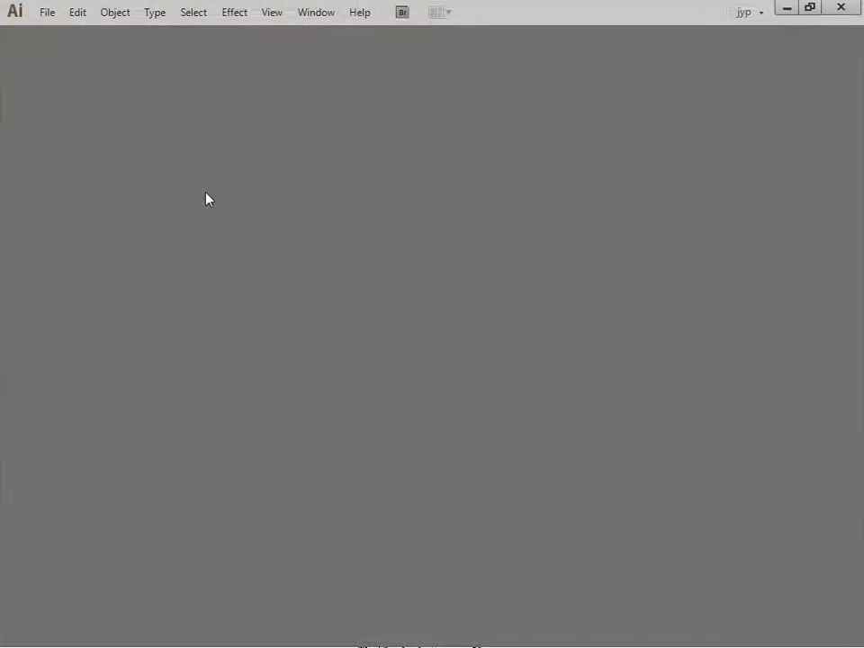
pyautogui.press('Tab')
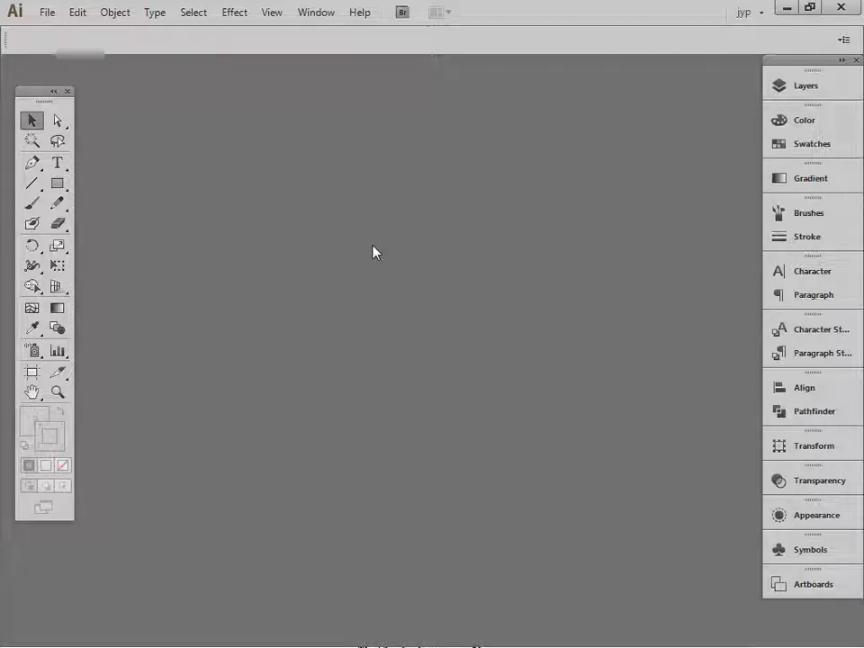
pyautogui.hotkey('shift', 'Tab')
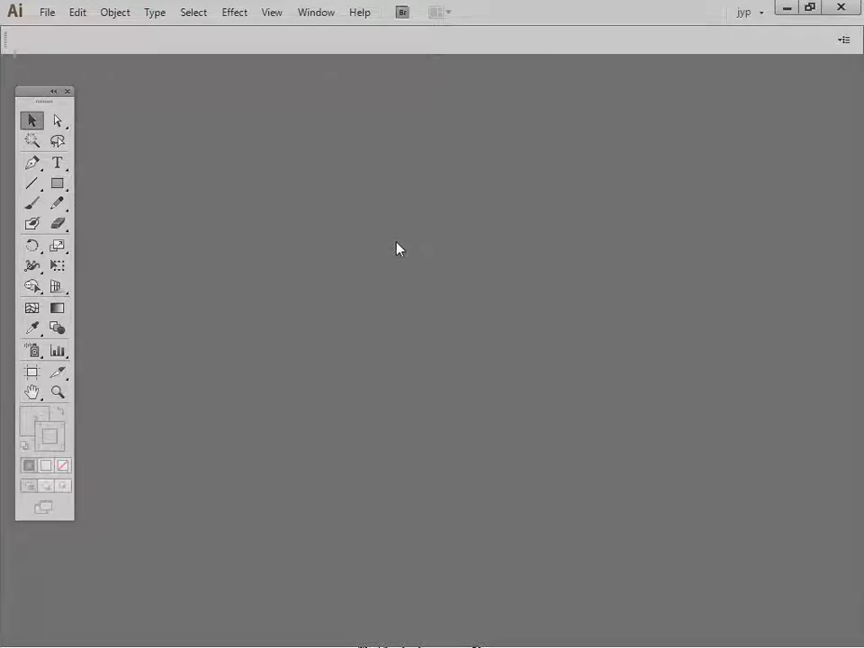
pyautogui.hotkey('shift', 'Tab')
pyautogui.press('Tab')
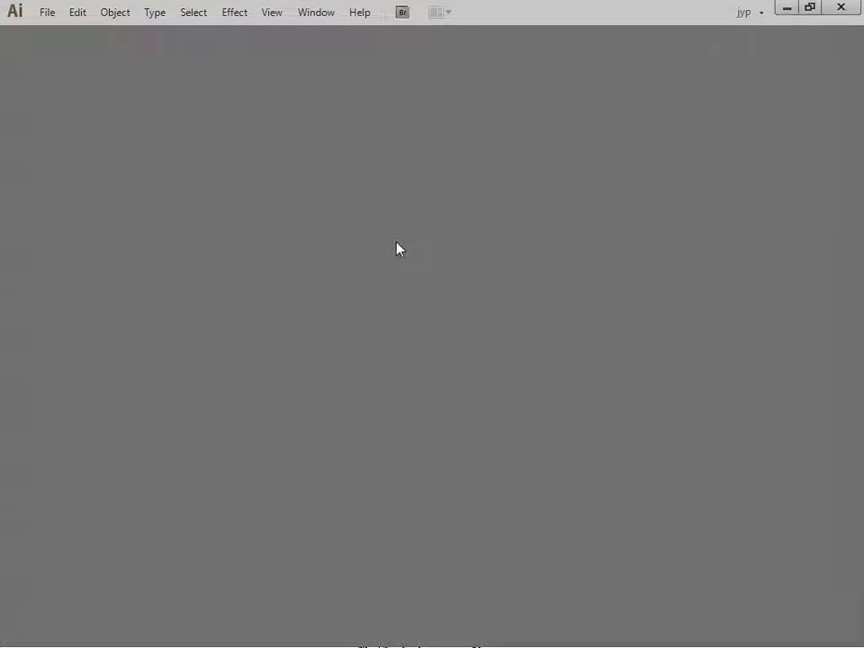
pyautogui.press('Tab')
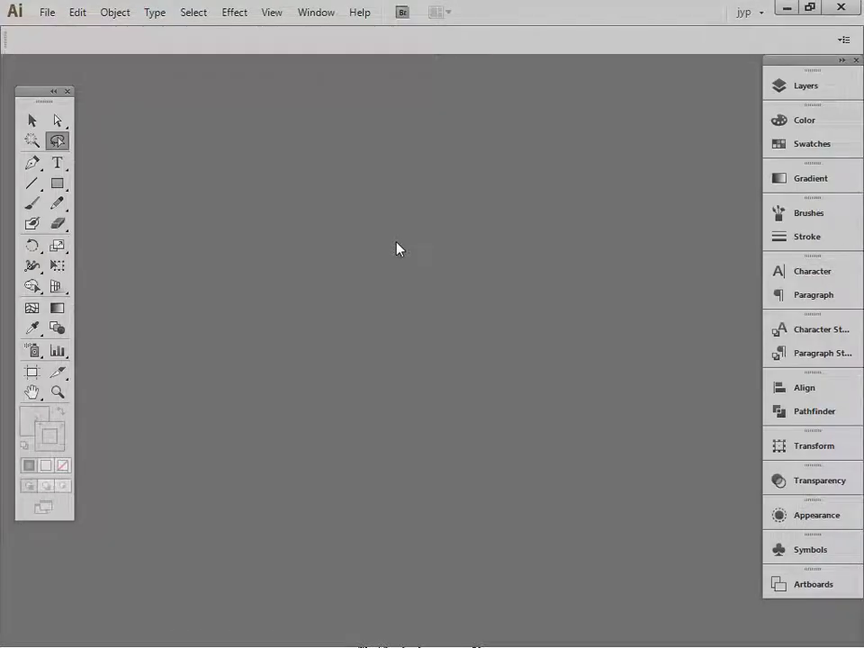
pyautogui.hotkey('shift', 'Tab')
pyautogui.hotkey('shift', 'Tab')
pyautogui.hotkey('shift', 'Tab')
# Begin a new document and enter 설정_210×297mm as its name
pyautogui.click(50, 13)
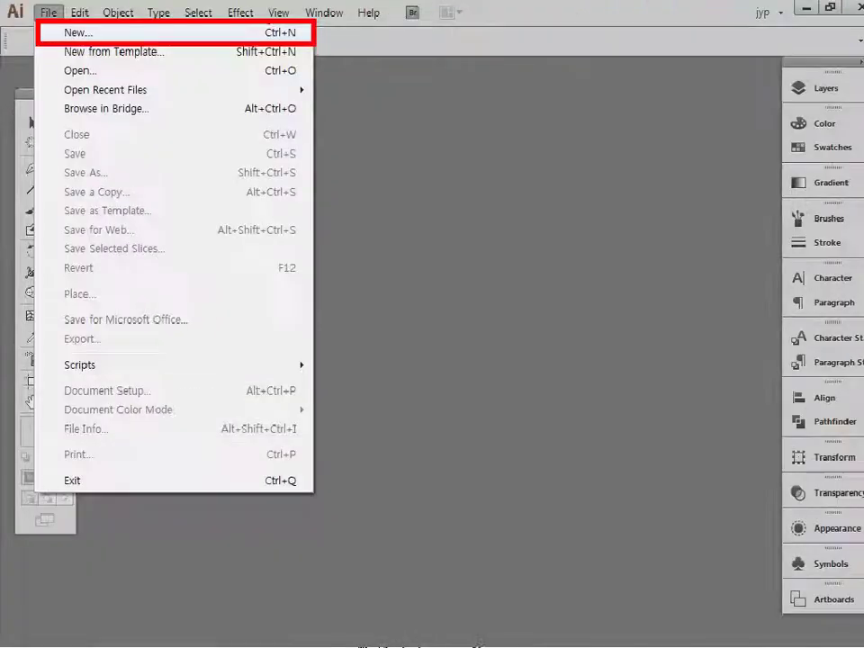
pyautogui.click(153, 64)
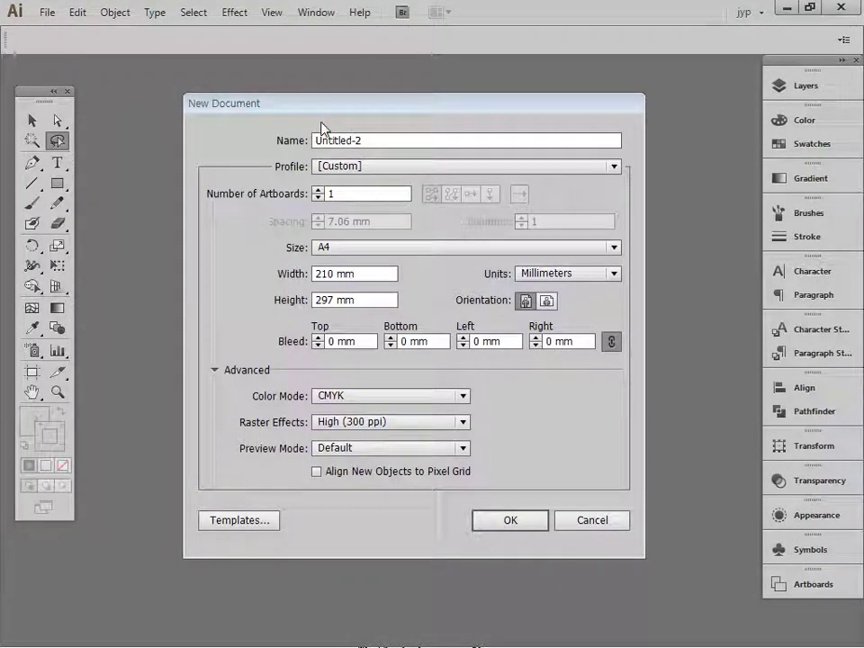
pyautogui.doubleClick(376, 138)
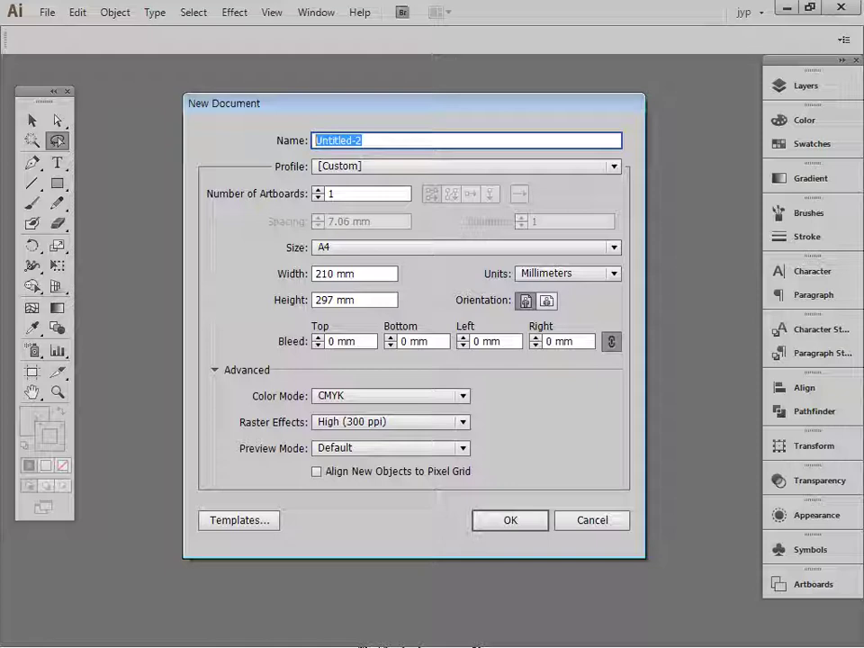
pyautogui.write('rjfl')
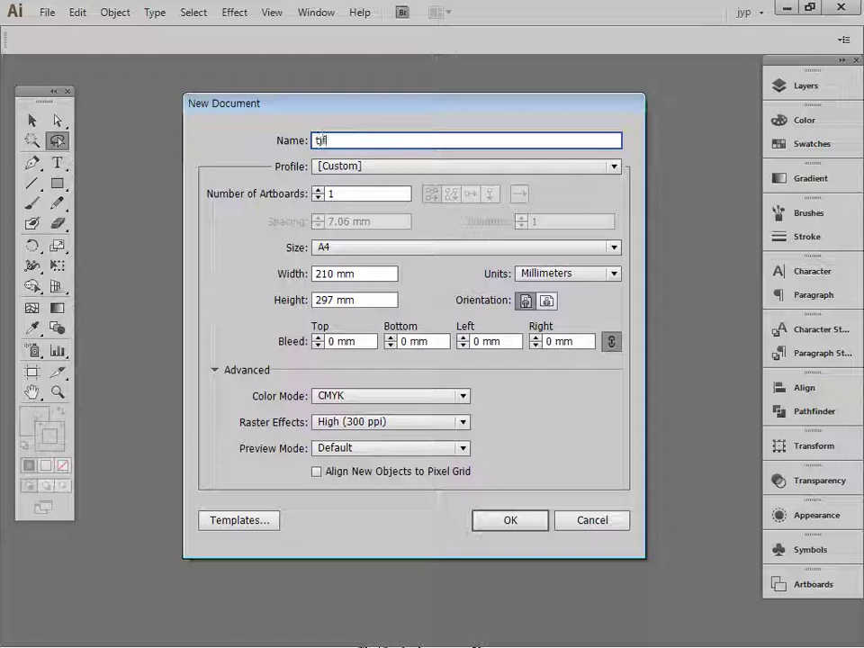
pyautogui.press('BackSpace')
pyautogui.press('BackSpace')
pyautogui.press('BackSpace')
pyautogui.press('BackSpace')
pyautogui.write('거설정')
pyautogui.write('_210')
pyautogui.write('ㄷ')
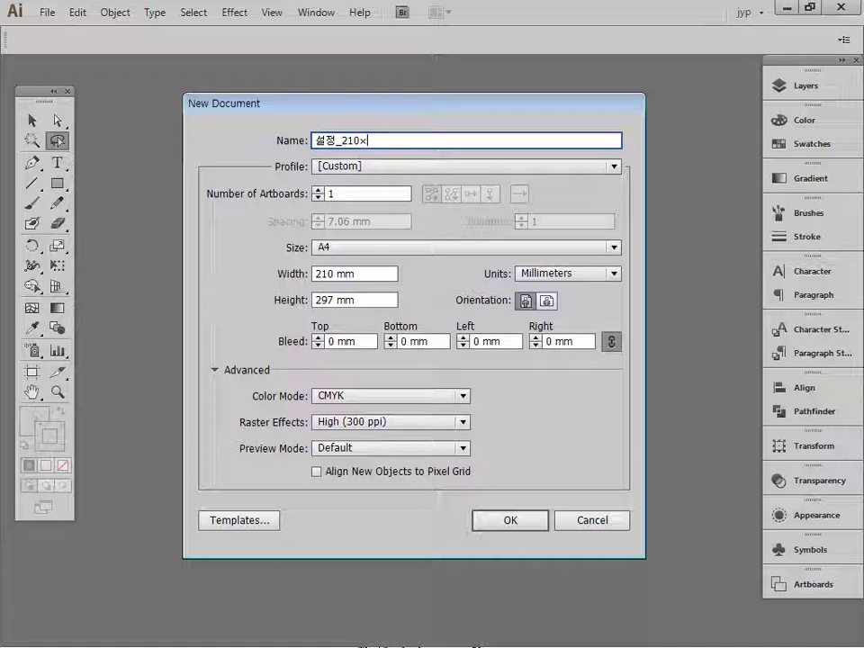
pyautogui.write('297mm')
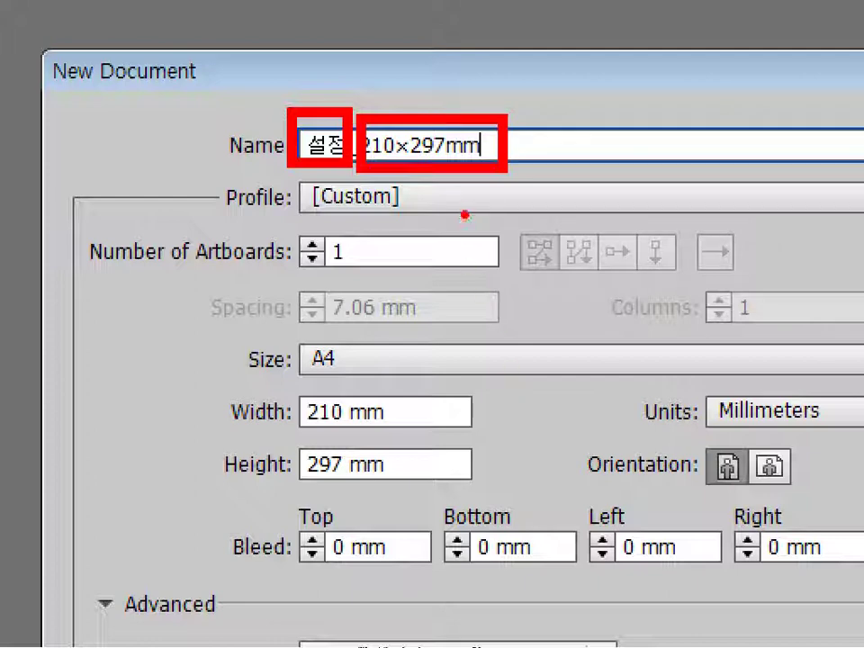
pyautogui.moveTo(453, 268)
pyautogui.mouseDown()
pyautogui.moveTo(461, 191)
pyautogui.moveTo(466, 214)
pyautogui.moveTo(495, 207)
pyautogui.moveTo(524, 200)
pyautogui.mouseUp()
pyautogui.moveTo(518, 187); pyautogui.dragTo(485, 232)
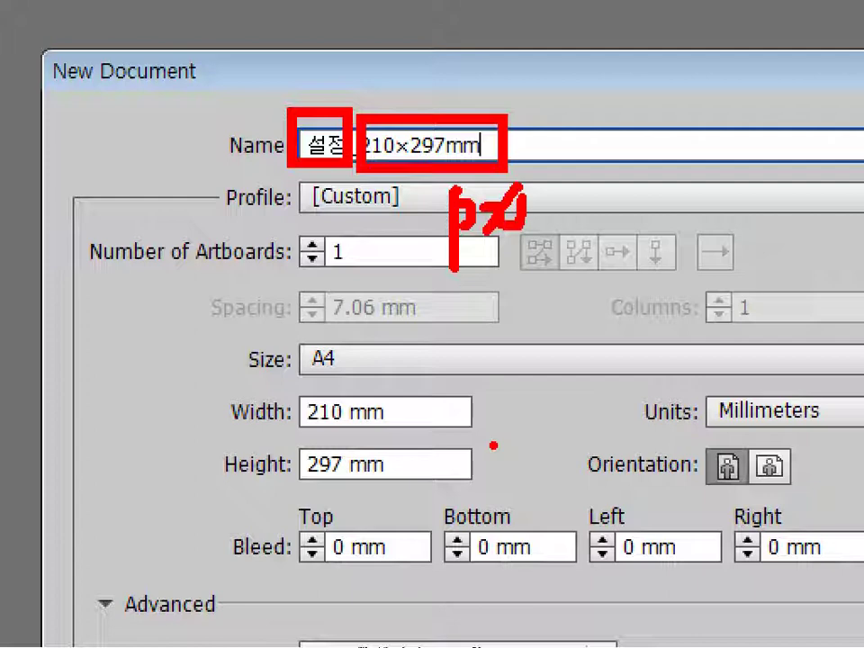
pyautogui.moveTo(540, 212)
pyautogui.mouseDown()
pyautogui.moveTo(612, 200)
pyautogui.moveTo(677, 203)
pyautogui.moveTo(704, 242)
pyautogui.moveTo(740, 243)
pyautogui.mouseUp()
pyautogui.moveTo(758, 176); pyautogui.dragTo(761, 248)
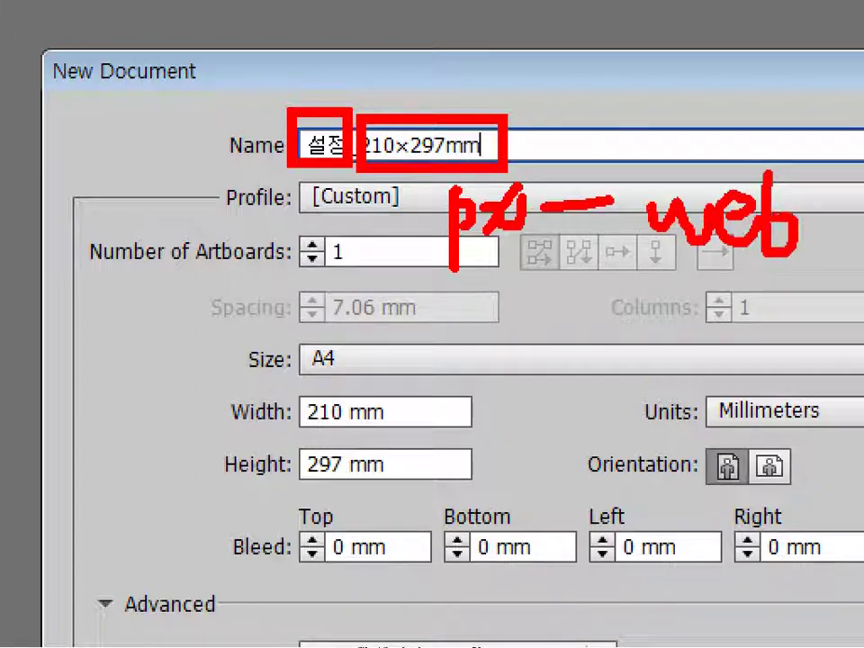
pyautogui.moveTo(525, 135)
pyautogui.mouseDown()
pyautogui.moveTo(629, 110)
pyautogui.moveTo(670, 65)
pyautogui.moveTo(691, 137)
pyautogui.moveTo(731, 142)
pyautogui.mouseUp()
pyautogui.moveTo(751, 71); pyautogui.dragTo(736, 88)
pyautogui.moveTo(740, 87)
pyautogui.mouseDown()
pyautogui.moveTo(765, 96)
pyautogui.moveTo(750, 122)
pyautogui.mouseUp()
pyautogui.moveTo(776, 83); pyautogui.dragTo(772, 133)
pyautogui.moveTo(776, 108); pyautogui.dragTo(793, 106)
pyautogui.moveTo(799, 78); pyautogui.dragTo(801, 138)
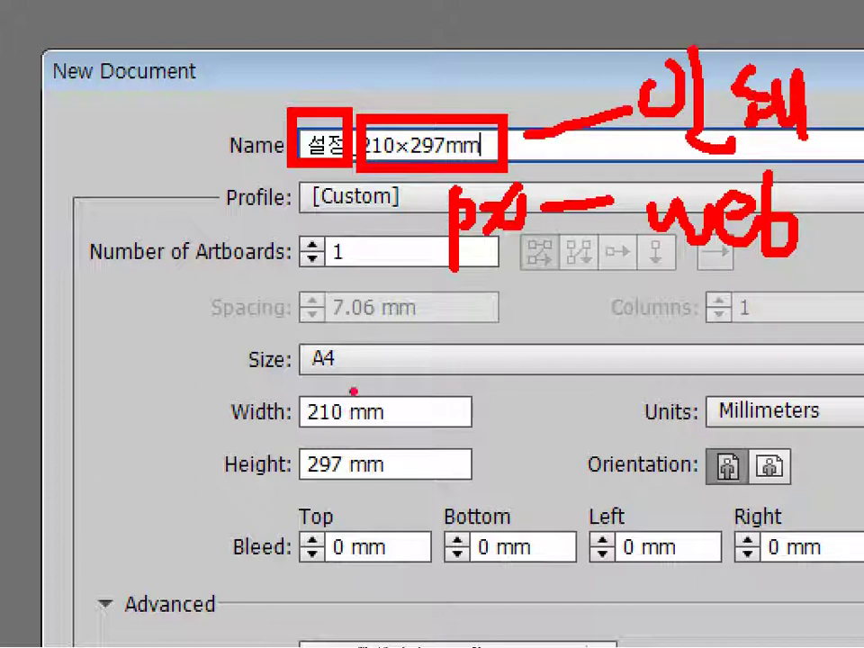
pyautogui.moveTo(335, 376); pyautogui.dragTo(450, 500)
pyautogui.moveTo(603, 366)
pyautogui.mouseDown()
pyautogui.moveTo(714, 415)
pyautogui.moveTo(859, 437)
pyautogui.mouseUp()
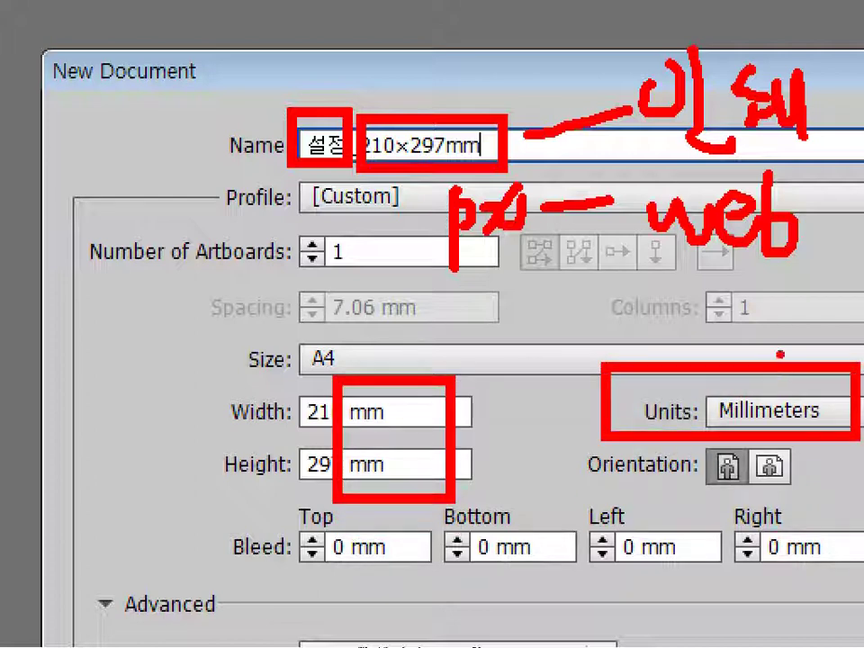
pyautogui.moveTo(824, 121)
pyautogui.mouseDown()
pyautogui.moveTo(841, 252)
pyautogui.moveTo(801, 341)
pyautogui.moveTo(853, 344)
pyautogui.mouseUp()
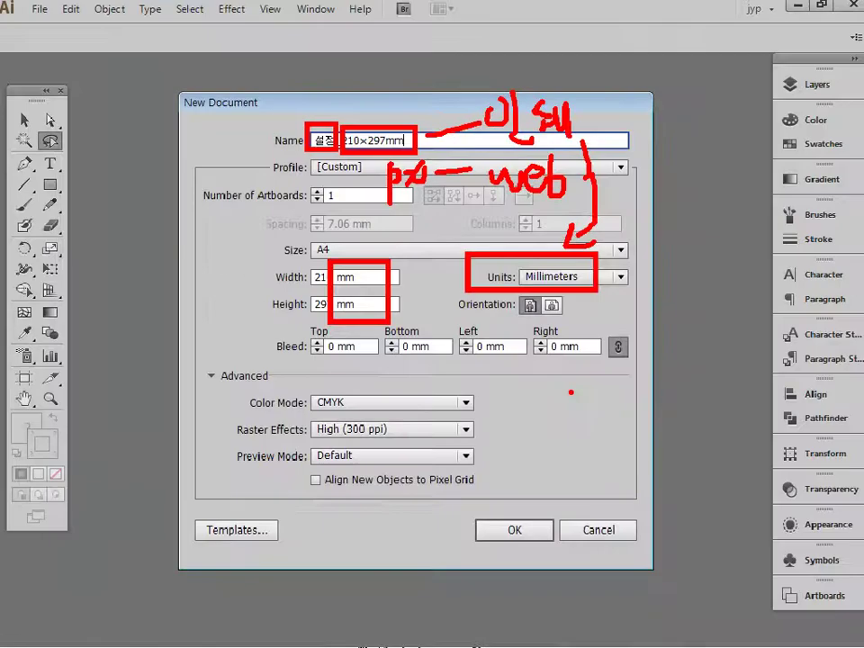
pyautogui.press('Escape')
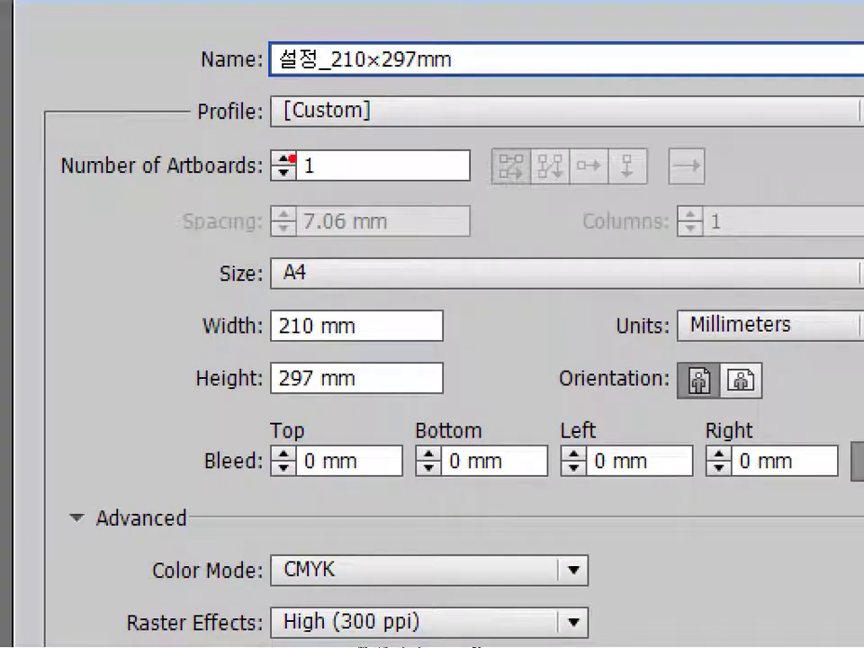
pyautogui.moveTo(278, 137)
pyautogui.mouseDown()
pyautogui.moveTo(304, 179)
pyautogui.moveTo(343, 191)
pyautogui.mouseUp()
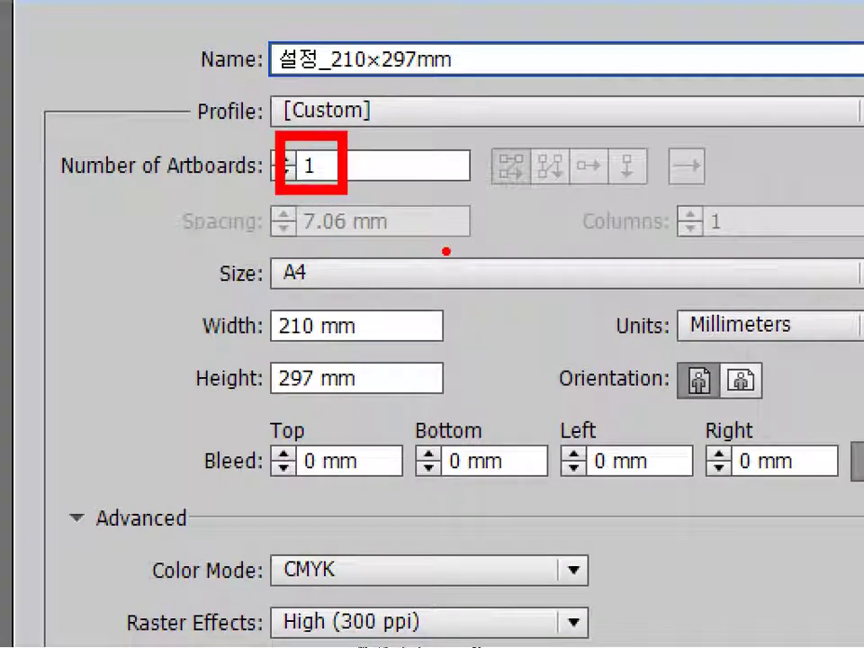
pyautogui.press('Escape')
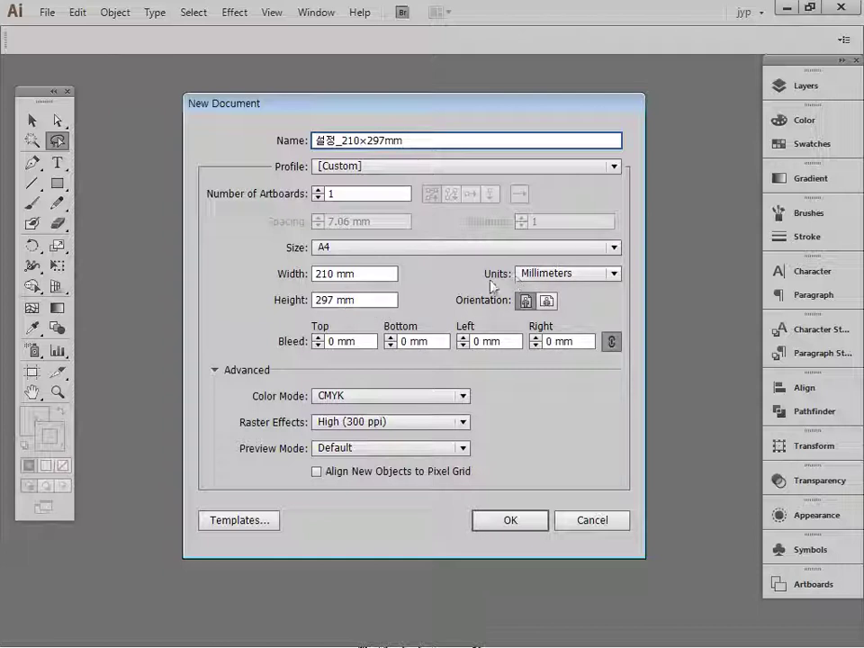
pyautogui.hotkey('ctrl', '1')
pyautogui.click(586, 290)
pyautogui.moveTo(409, 228); pyautogui.dragTo(610, 282)
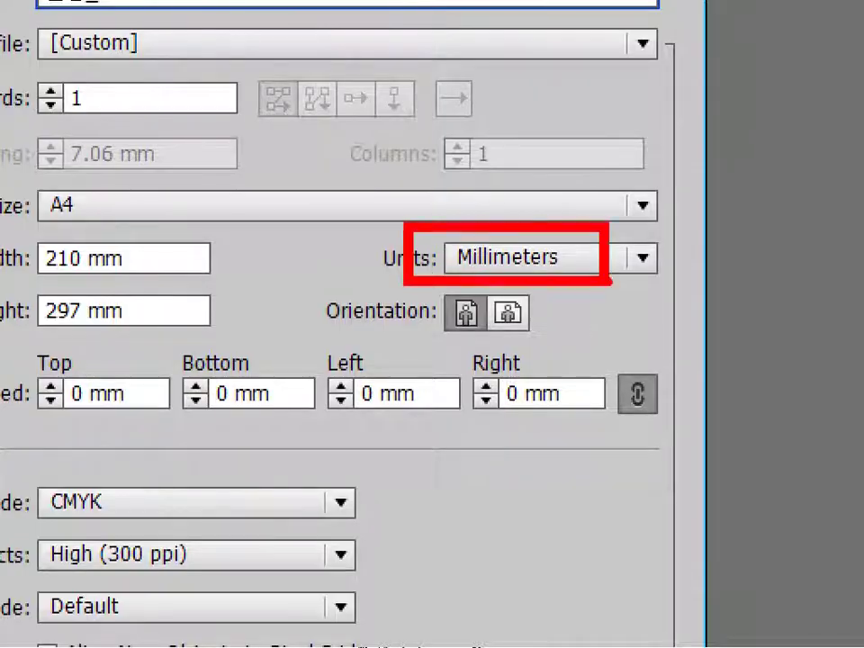
pyautogui.press('Escape')
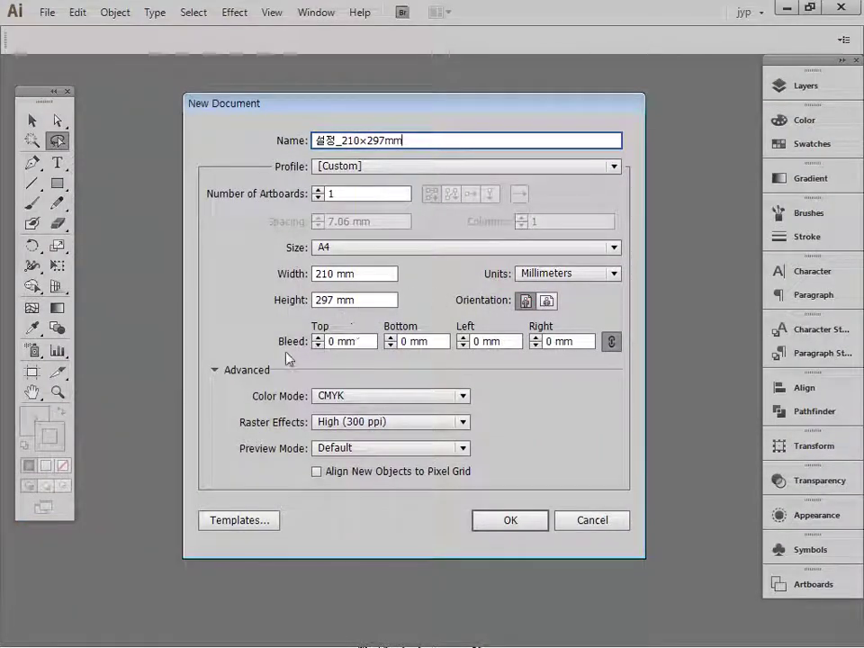
pyautogui.hotkey('ctrl', '1')
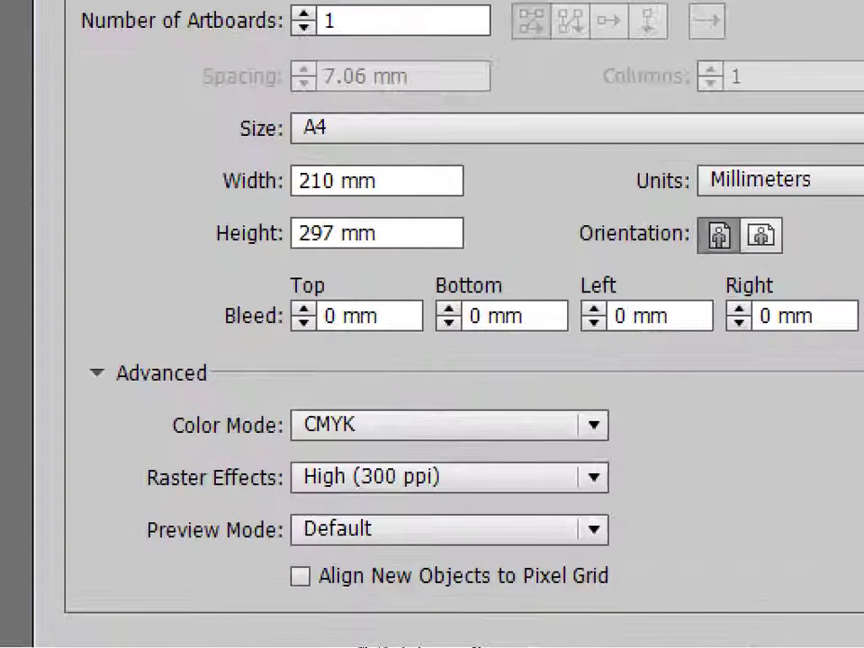
pyautogui.click(338, 348)
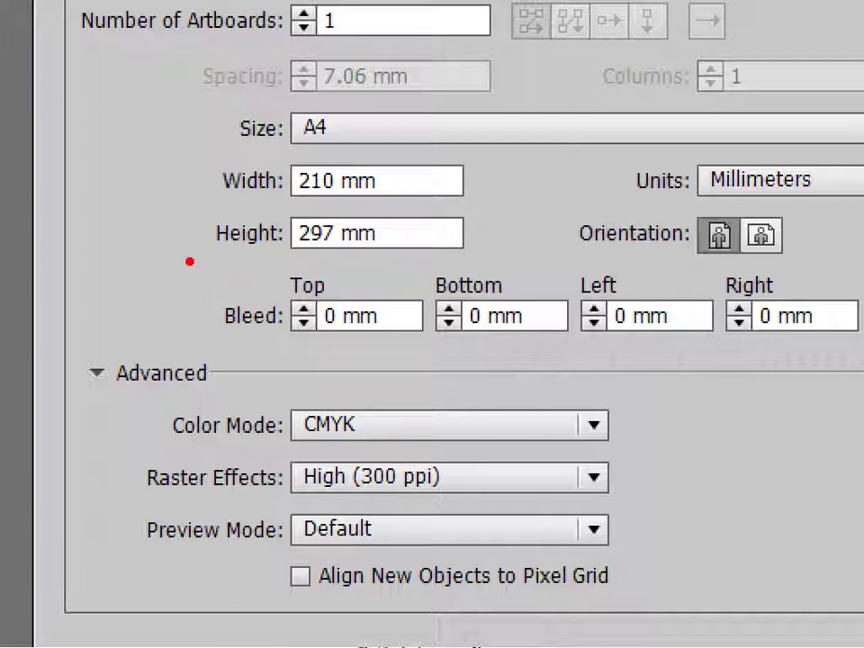
pyautogui.moveTo(190, 262); pyautogui.dragTo(288, 345)
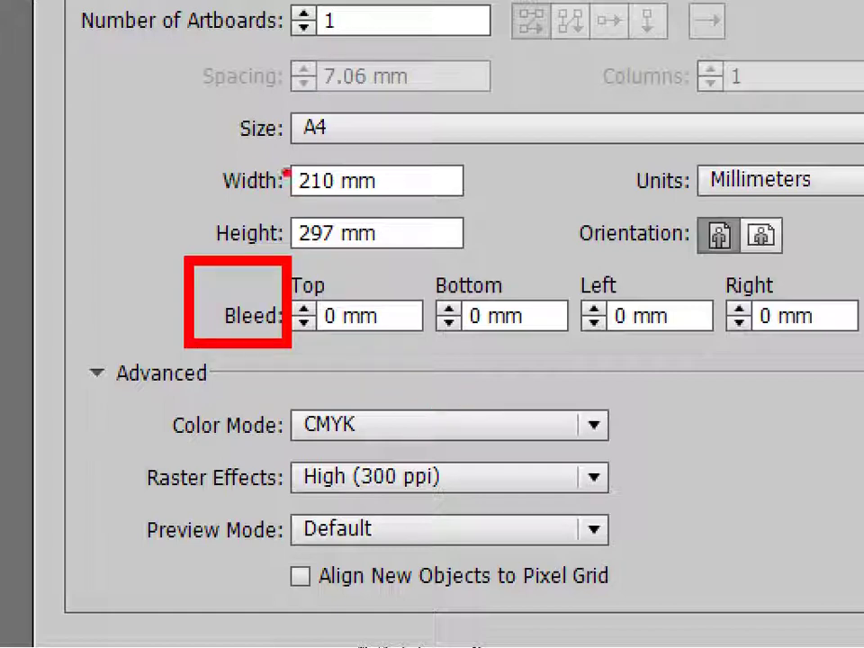
pyautogui.moveTo(271, 88); pyautogui.dragTo(400, 258)
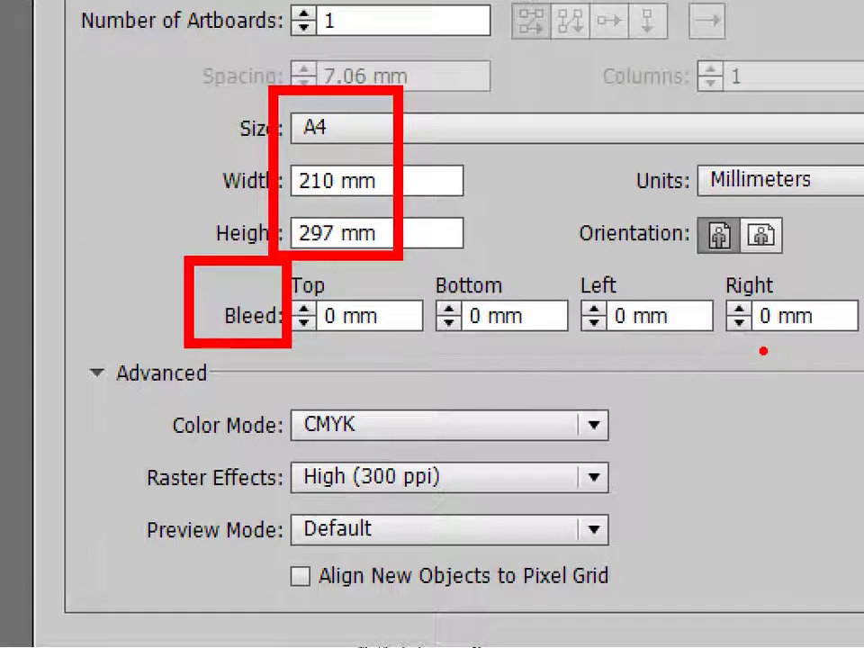
pyautogui.moveTo(499, 106)
pyautogui.mouseDown()
pyautogui.moveTo(576, 531)
pyautogui.moveTo(810, 570)
pyautogui.moveTo(810, 530)
pyautogui.moveTo(817, 531)
pyautogui.mouseUp()
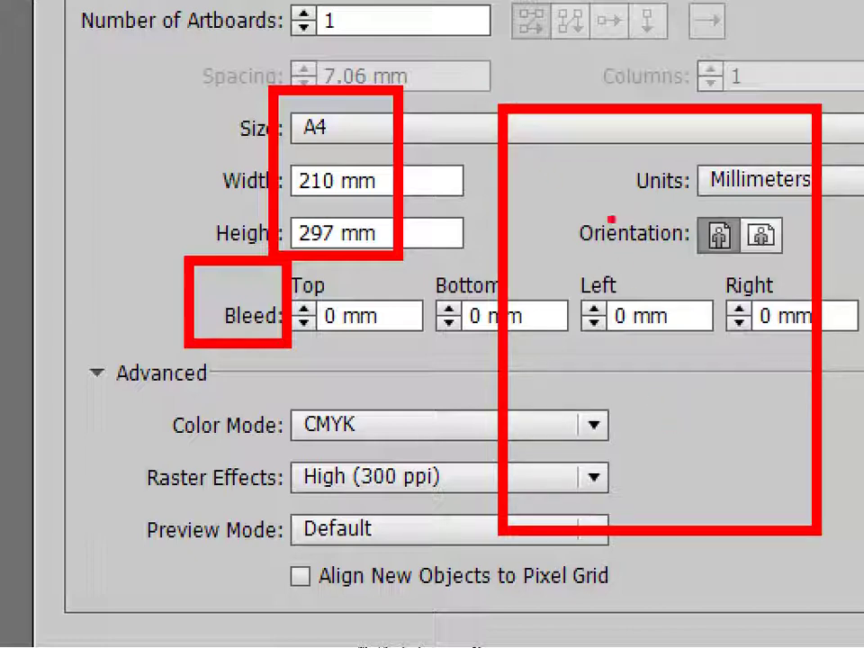
pyautogui.moveTo(611, 218)
pyautogui.mouseDown()
pyautogui.moveTo(570, 334)
pyautogui.moveTo(642, 324)
pyautogui.mouseUp()
pyautogui.moveTo(596, 293); pyautogui.dragTo(623, 290)
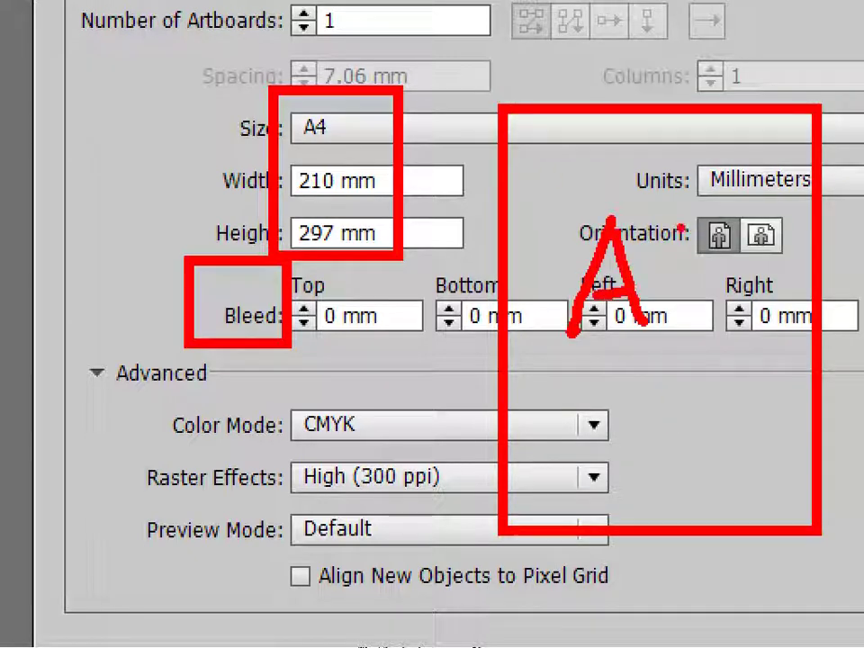
pyautogui.moveTo(686, 223)
pyautogui.mouseDown()
pyautogui.moveTo(716, 288)
pyautogui.moveTo(691, 329)
pyautogui.mouseUp()
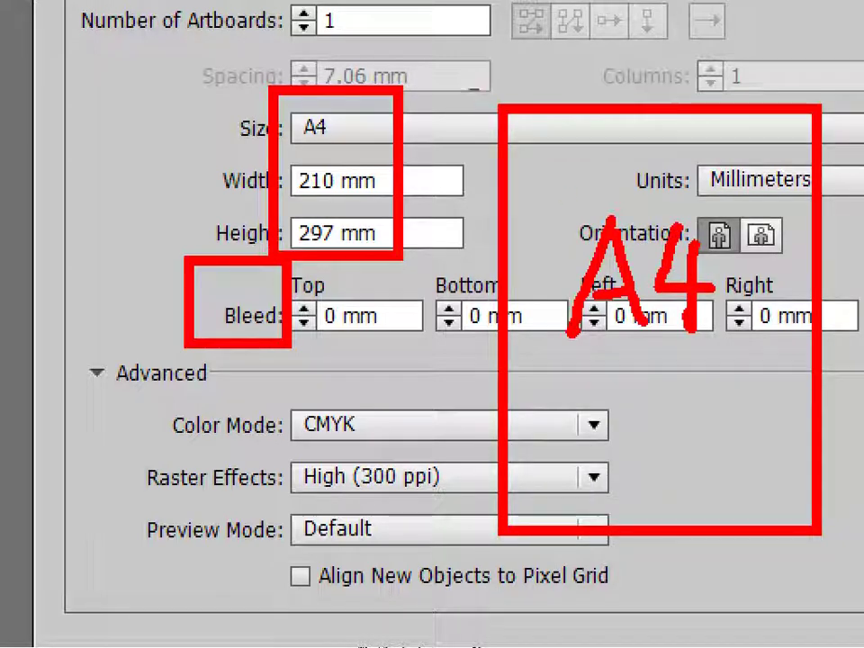
pyautogui.moveTo(470, 87)
pyautogui.mouseDown()
pyautogui.moveTo(708, 462)
pyautogui.moveTo(833, 559)
pyautogui.moveTo(841, 553)
pyautogui.mouseUp()
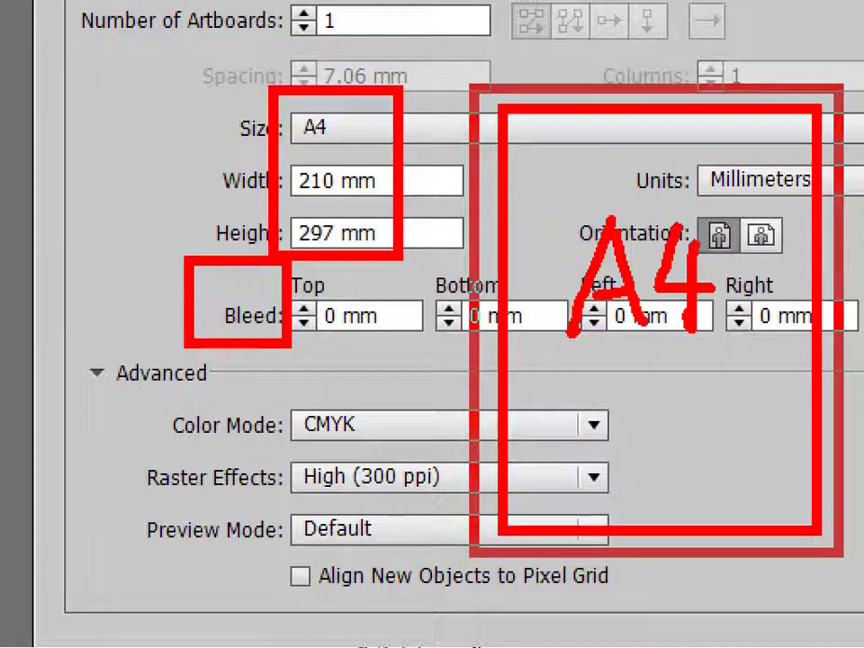
pyautogui.moveTo(500, 34); pyautogui.dragTo(499, 614)
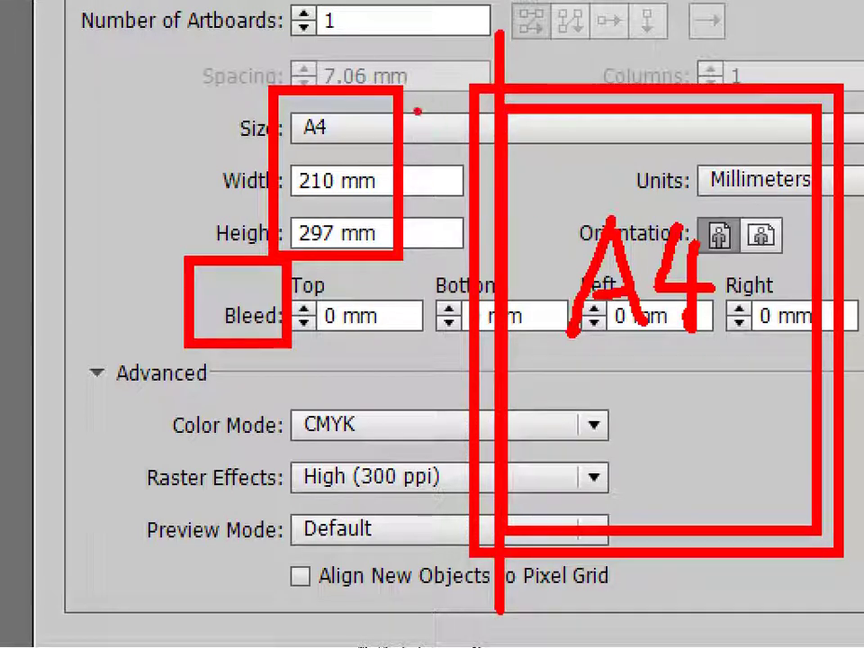
pyautogui.moveTo(417, 110); pyautogui.dragTo(862, 108)
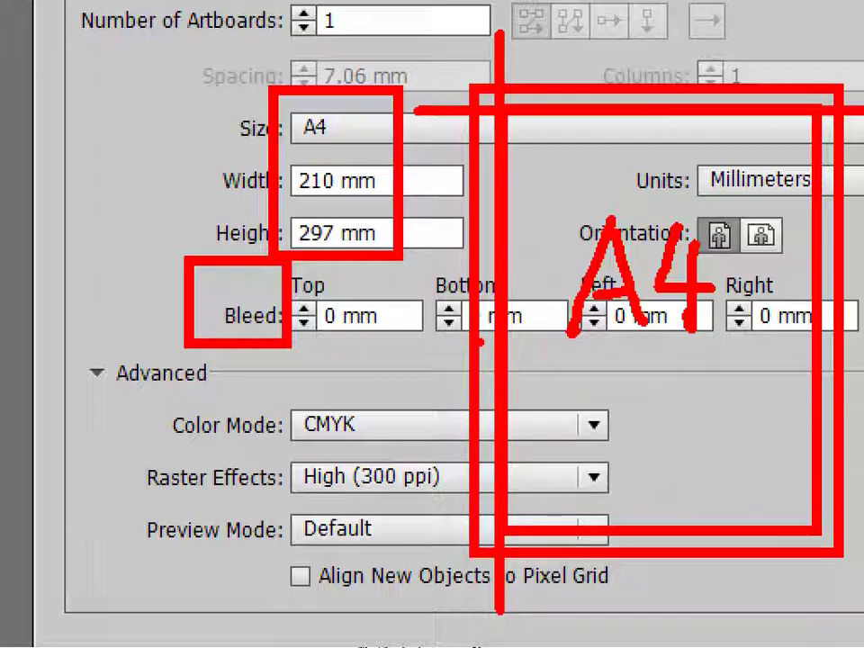
pyautogui.moveTo(480, 335); pyautogui.dragTo(486, 463)
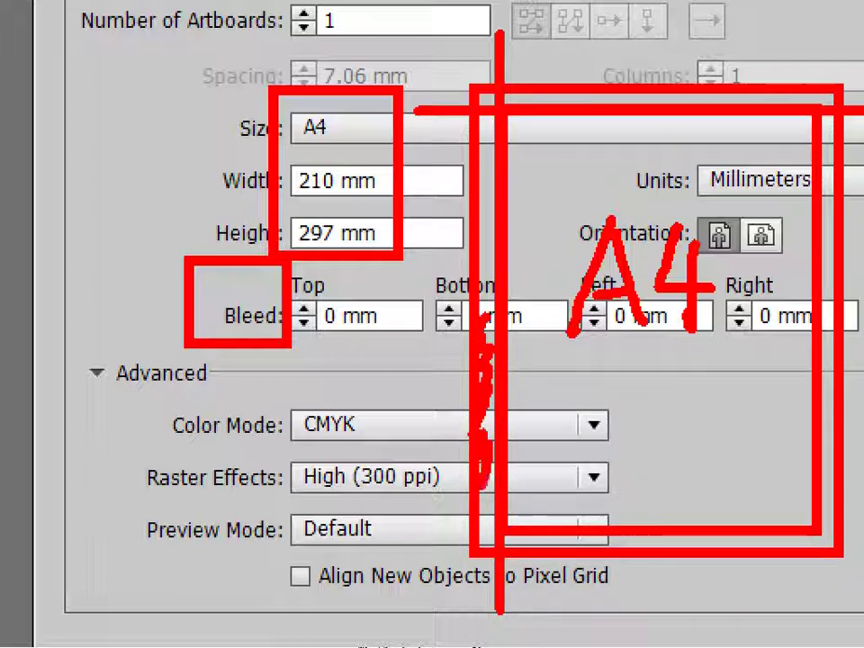
pyautogui.moveTo(481, 378)
pyautogui.mouseDown()
pyautogui.moveTo(238, 448)
pyautogui.moveTo(292, 464)
pyautogui.mouseUp()
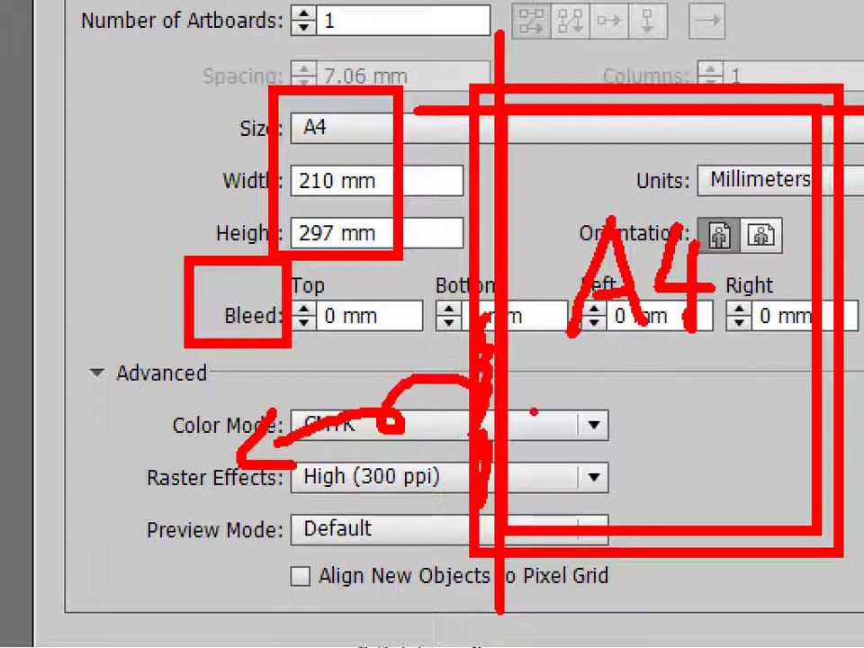
pyautogui.moveTo(470, 433)
pyautogui.mouseDown()
pyautogui.moveTo(439, 464)
pyautogui.moveTo(445, 446)
pyautogui.moveTo(422, 461)
pyautogui.mouseUp()
pyautogui.moveTo(393, 504)
pyautogui.mouseDown()
pyautogui.moveTo(366, 522)
pyautogui.moveTo(361, 540)
pyautogui.moveTo(389, 512)
pyautogui.moveTo(360, 540)
pyautogui.mouseUp()
pyautogui.moveTo(355, 561); pyautogui.dragTo(332, 605)
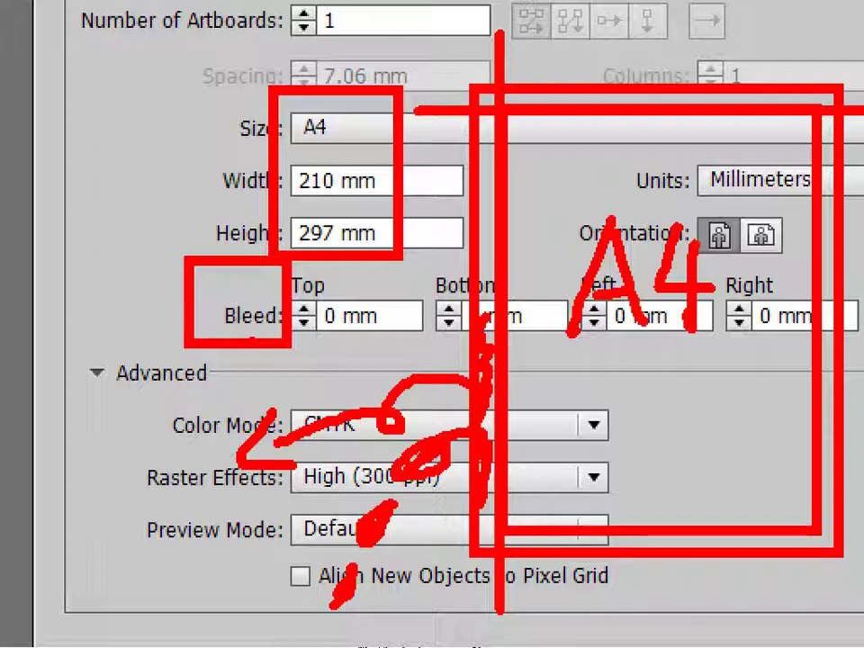
pyautogui.moveTo(85, 368)
pyautogui.mouseDown()
pyautogui.moveTo(117, 370)
pyautogui.moveTo(91, 400)
pyautogui.moveTo(129, 399)
pyautogui.moveTo(112, 424)
pyautogui.mouseUp()
pyautogui.moveTo(97, 444); pyautogui.dragTo(140, 438)
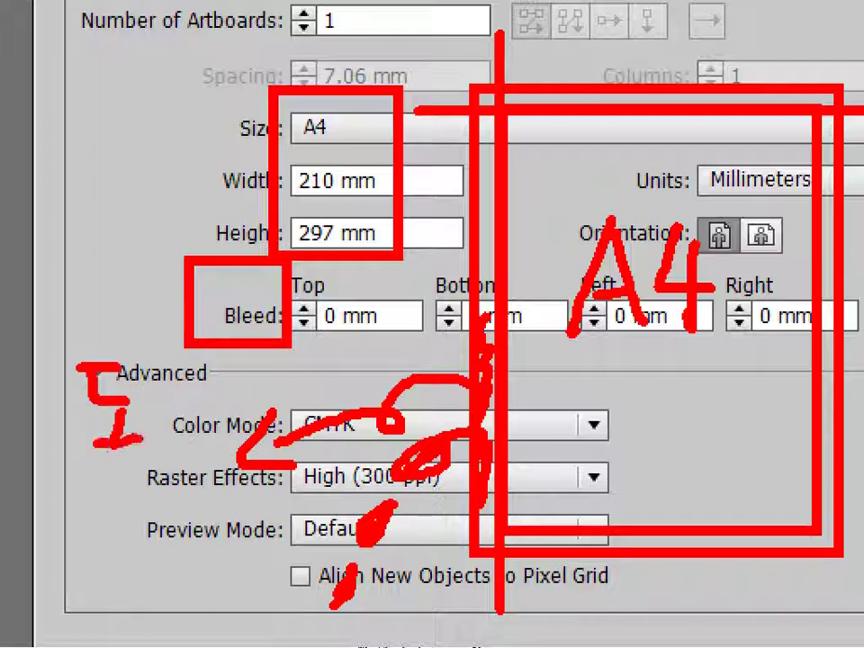
pyautogui.moveTo(154, 400)
pyautogui.mouseDown()
pyautogui.moveTo(189, 385)
pyautogui.moveTo(161, 441)
pyautogui.moveTo(191, 441)
pyautogui.mouseUp()
pyautogui.moveTo(200, 396)
pyautogui.mouseDown()
pyautogui.moveTo(223, 396)
pyautogui.moveTo(209, 454)
pyautogui.mouseUp()
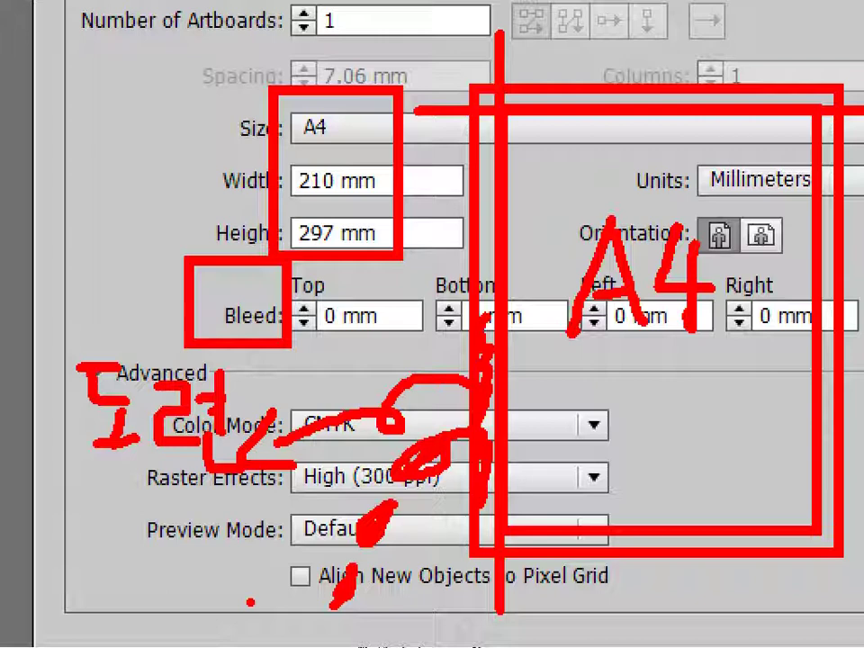
pyautogui.moveTo(36, 328)
pyautogui.mouseDown()
pyautogui.moveTo(192, 483)
pyautogui.moveTo(256, 499)
pyautogui.mouseUp()
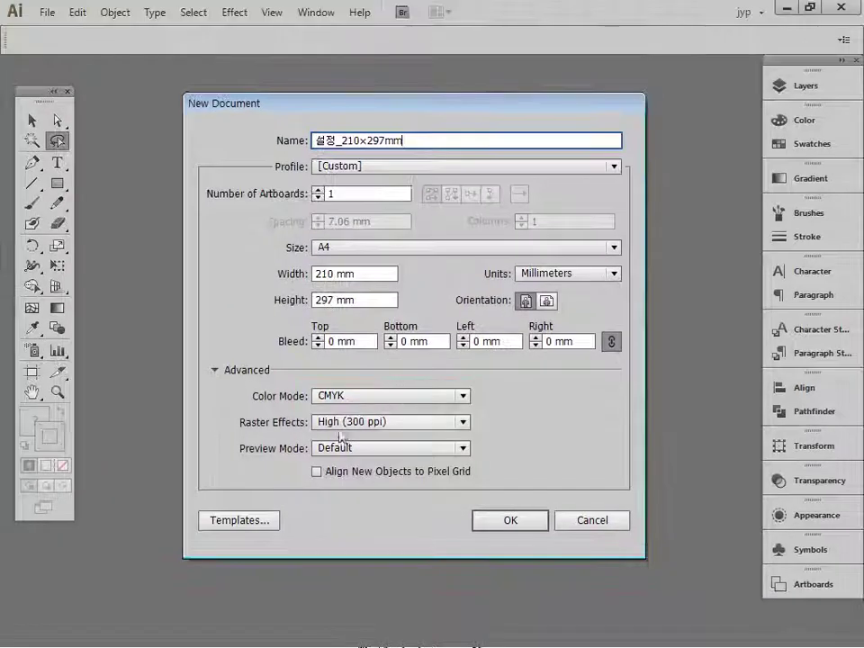
# Show the color modes available for the new document
pyautogui.click(459, 399)
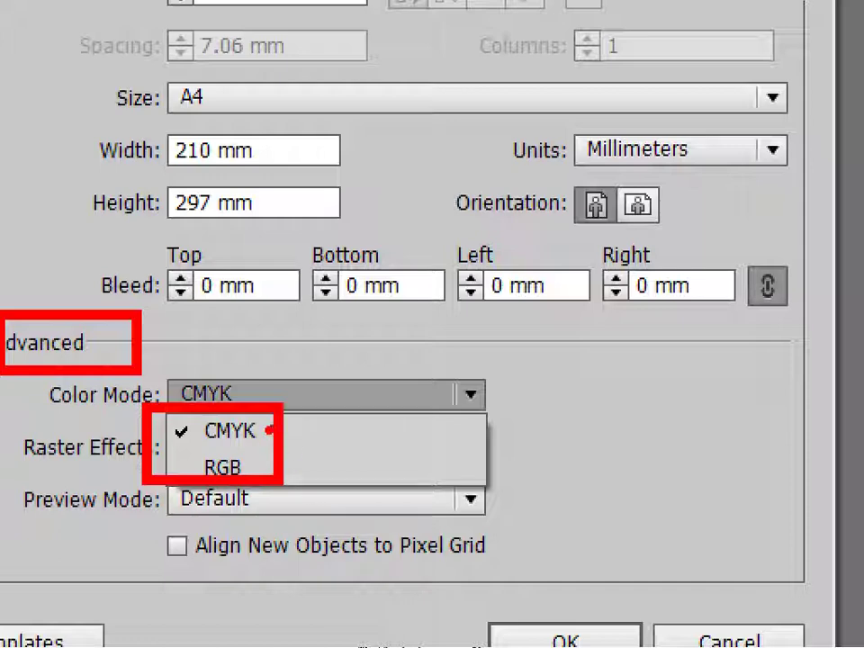
pyautogui.moveTo(269, 430)
pyautogui.mouseDown()
pyautogui.moveTo(396, 433)
pyautogui.moveTo(411, 425)
pyautogui.moveTo(385, 451)
pyautogui.mouseUp()
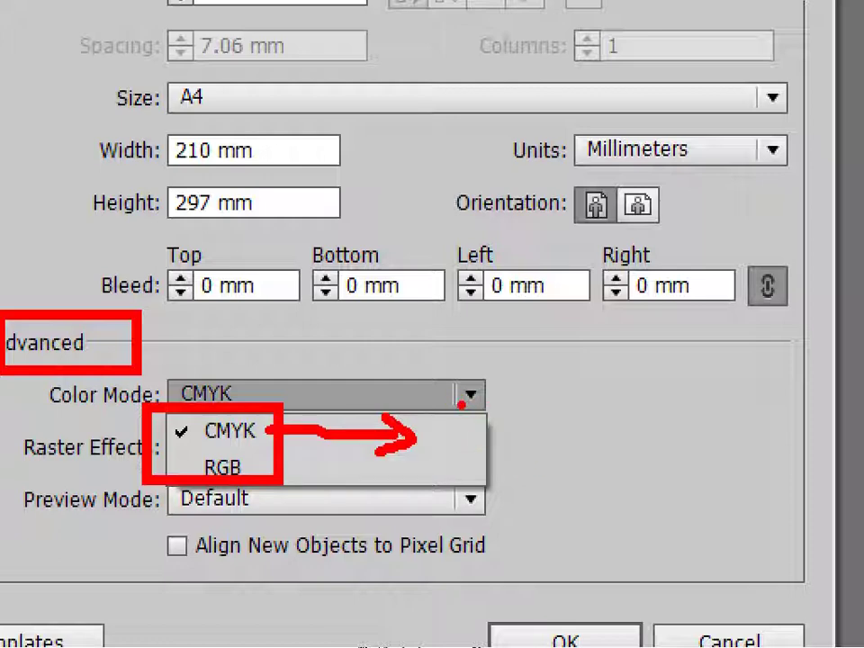
pyautogui.moveTo(448, 427); pyautogui.dragTo(717, 418)
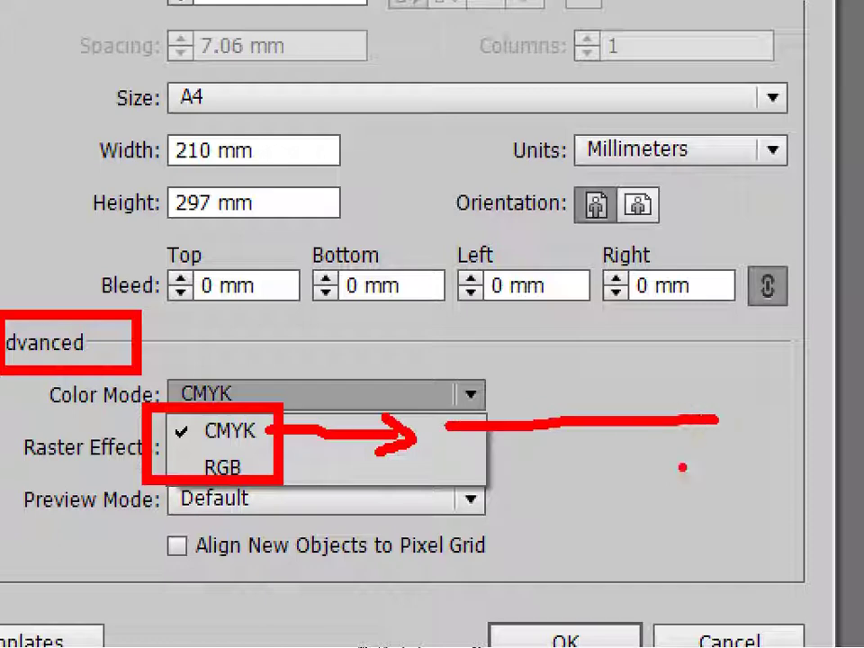
pyautogui.moveTo(486, 358)
pyautogui.mouseDown()
pyautogui.moveTo(453, 403)
pyautogui.moveTo(500, 408)
pyautogui.moveTo(486, 360)
pyautogui.mouseUp()
pyautogui.moveTo(549, 358)
pyautogui.mouseDown()
pyautogui.moveTo(529, 411)
pyautogui.moveTo(554, 354)
pyautogui.mouseUp()
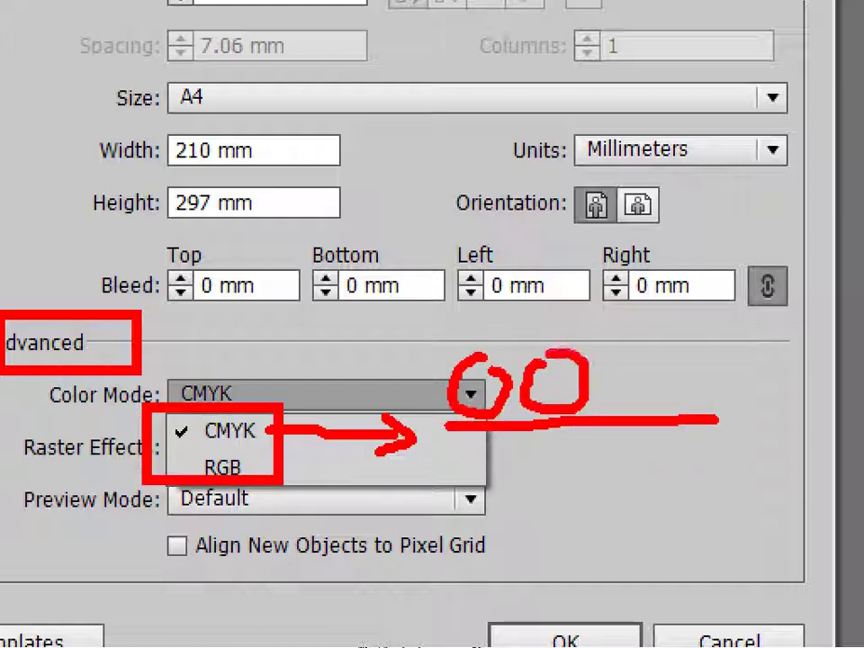
pyautogui.moveTo(608, 356)
pyautogui.mouseDown()
pyautogui.moveTo(612, 388)
pyautogui.moveTo(654, 362)
pyautogui.moveTo(642, 352)
pyautogui.moveTo(706, 410)
pyautogui.moveTo(742, 355)
pyautogui.mouseUp()
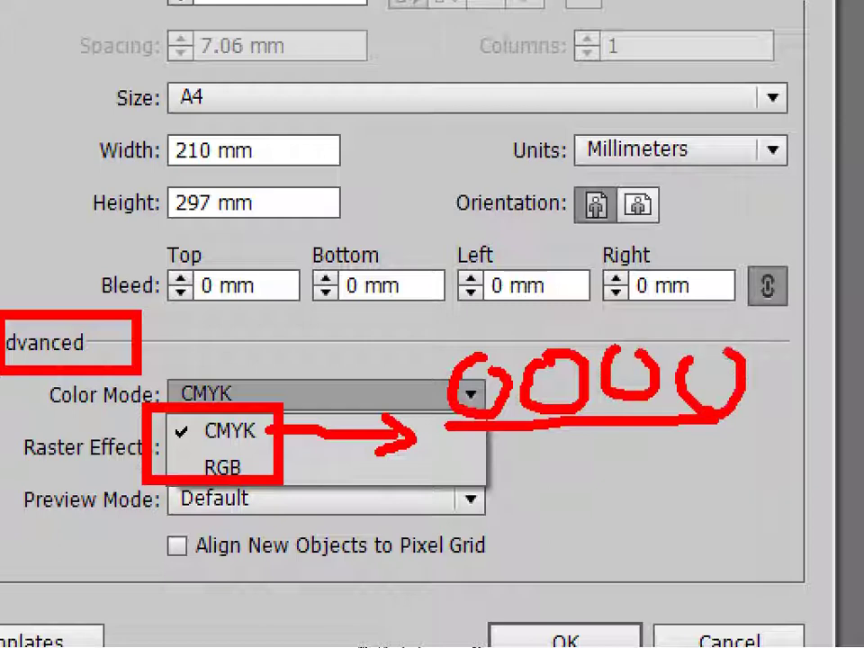
pyautogui.moveTo(462, 303); pyautogui.dragTo(459, 322)
pyautogui.moveTo(526, 270)
pyautogui.mouseDown()
pyautogui.moveTo(529, 311)
pyautogui.moveTo(559, 276)
pyautogui.moveTo(581, 311)
pyautogui.mouseUp()
pyautogui.moveTo(614, 272)
pyautogui.mouseDown()
pyautogui.moveTo(625, 298)
pyautogui.moveTo(657, 276)
pyautogui.moveTo(657, 338)
pyautogui.mouseUp()
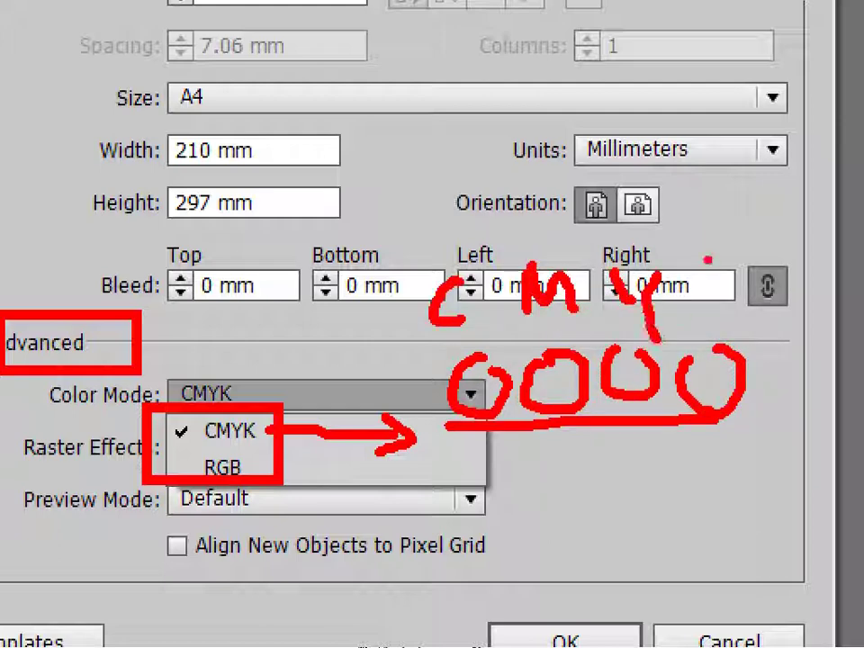
pyautogui.moveTo(708, 260); pyautogui.dragTo(711, 319)
pyautogui.moveTo(749, 270); pyautogui.dragTo(751, 310)
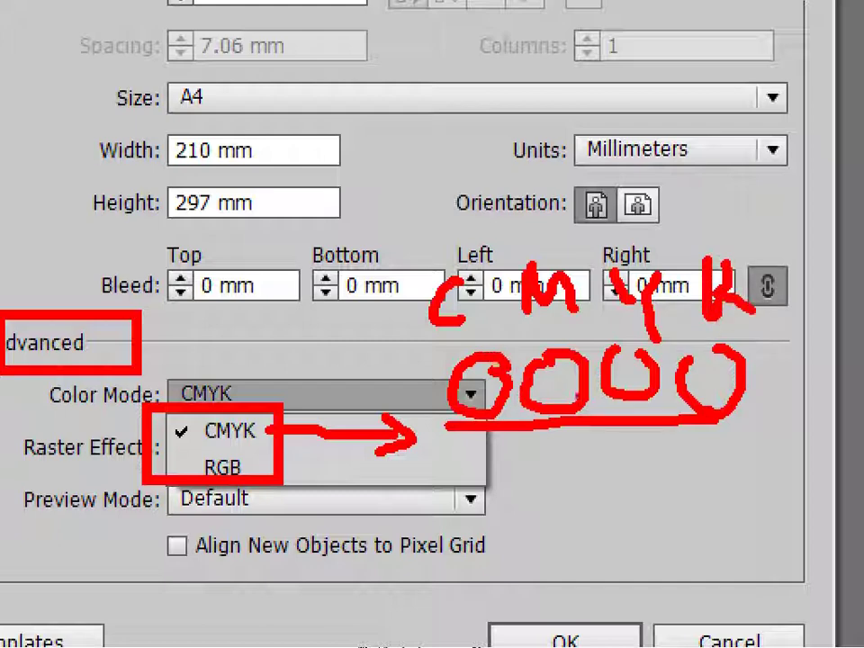
pyautogui.moveTo(724, 347)
pyautogui.mouseDown()
pyautogui.moveTo(760, 452)
pyautogui.moveTo(695, 412)
pyautogui.moveTo(671, 440)
pyautogui.mouseUp()
pyautogui.moveTo(450, 469); pyautogui.dragTo(789, 469)
pyautogui.moveTo(770, 447); pyautogui.dragTo(772, 493)
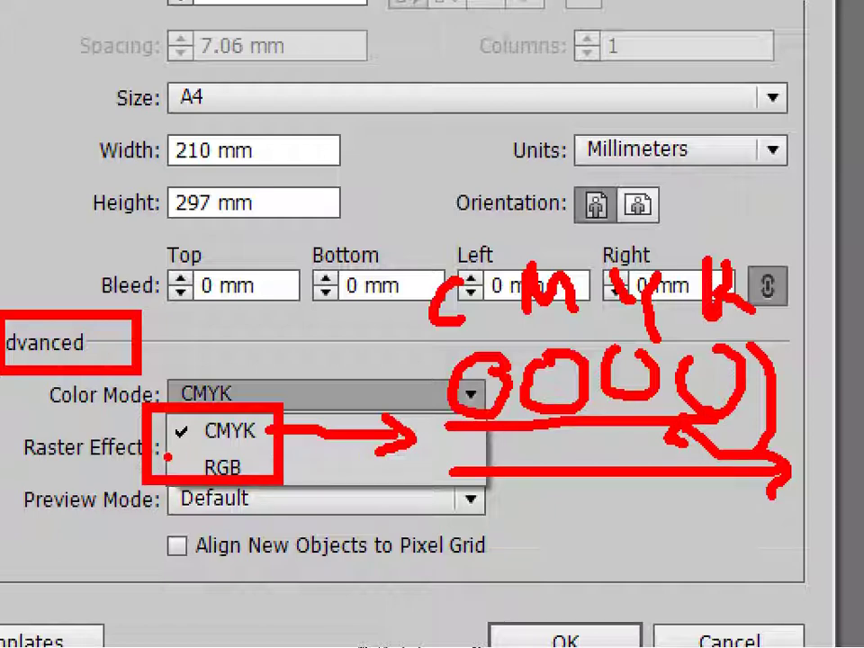
pyautogui.moveTo(148, 450); pyautogui.dragTo(276, 477)
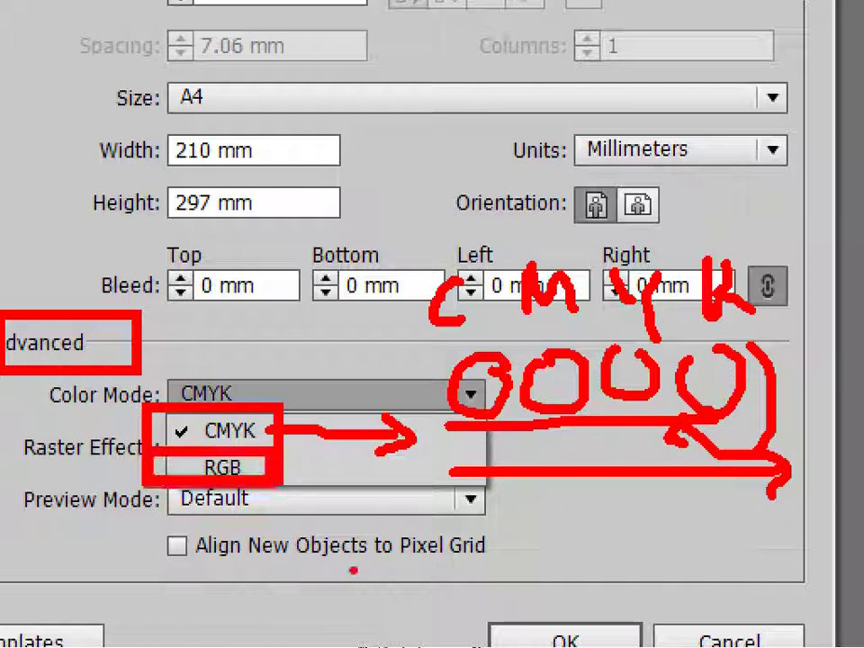
pyautogui.moveTo(358, 64)
pyautogui.mouseDown()
pyautogui.moveTo(377, 128)
pyautogui.moveTo(356, 288)
pyautogui.mouseUp()
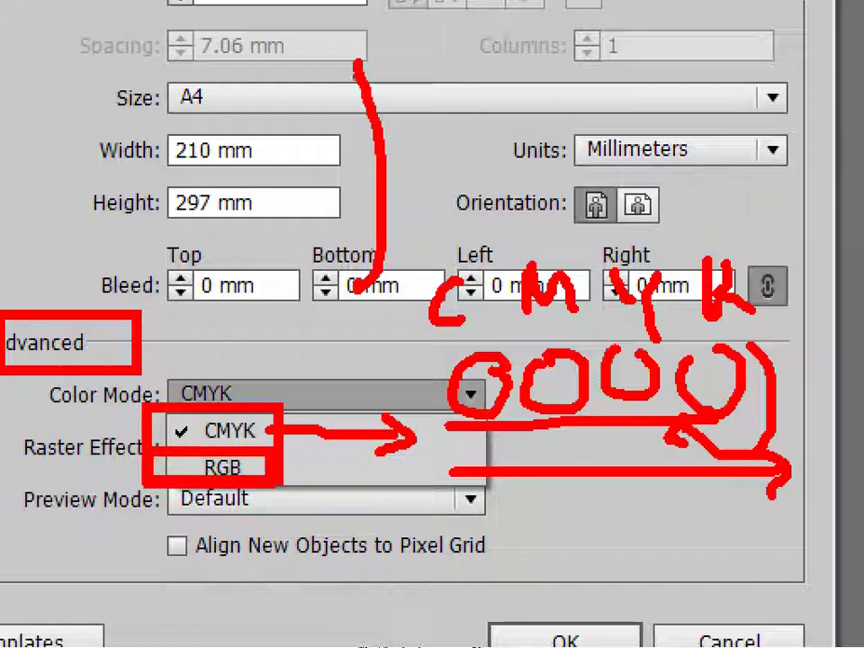
pyautogui.moveTo(351, 61)
pyautogui.mouseDown()
pyautogui.moveTo(284, 149)
pyautogui.moveTo(162, 167)
pyautogui.mouseUp()
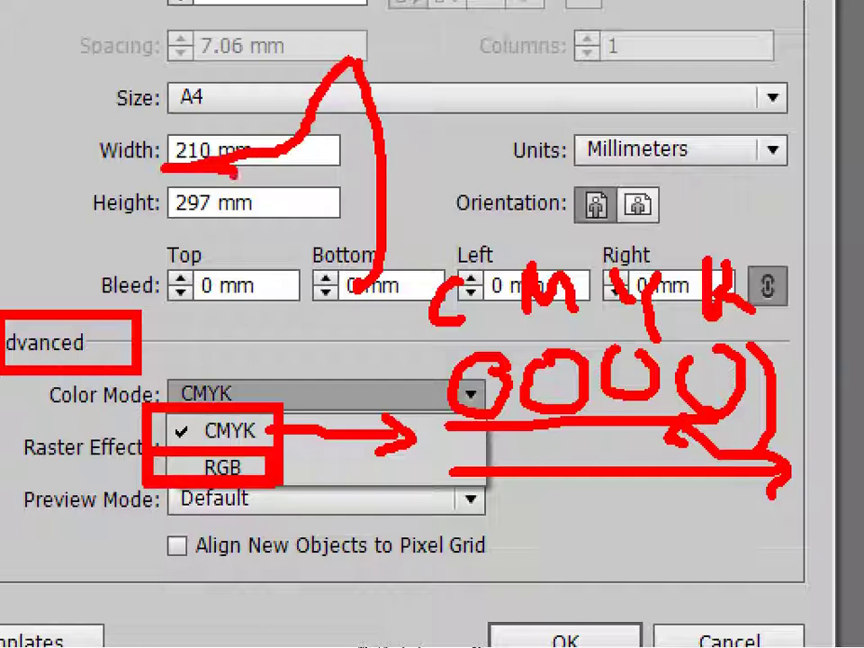
pyautogui.moveTo(216, 160)
pyautogui.mouseDown()
pyautogui.moveTo(288, 267)
pyautogui.moveTo(329, 272)
pyautogui.moveTo(258, 180)
pyautogui.moveTo(148, 170)
pyautogui.mouseUp()
pyautogui.moveTo(165, 49); pyautogui.dragTo(135, 286)
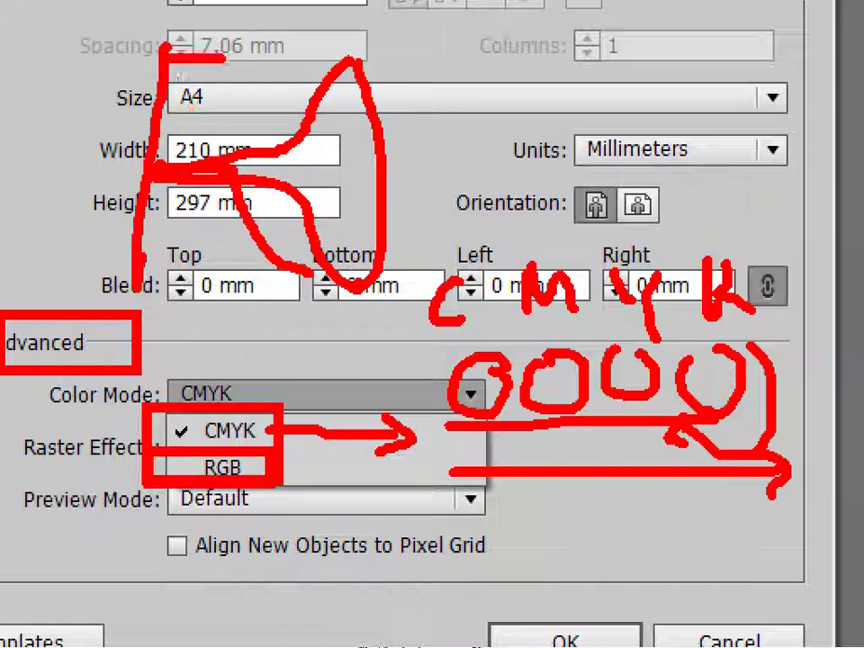
pyautogui.moveTo(162, 56); pyautogui.dragTo(376, 95)
pyautogui.moveTo(200, 287); pyautogui.dragTo(310, 275)
pyautogui.moveTo(241, 150); pyautogui.dragTo(392, 120)
pyautogui.moveTo(121, 164); pyautogui.dragTo(376, 153)
pyautogui.moveTo(157, 176); pyautogui.dragTo(376, 186)
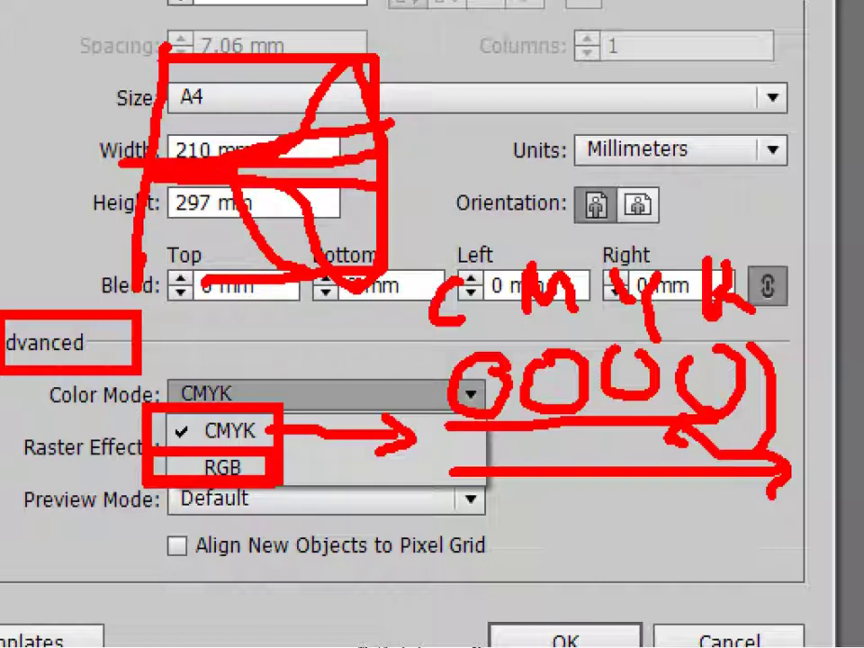
pyautogui.moveTo(369, 63); pyautogui.dragTo(389, 124)
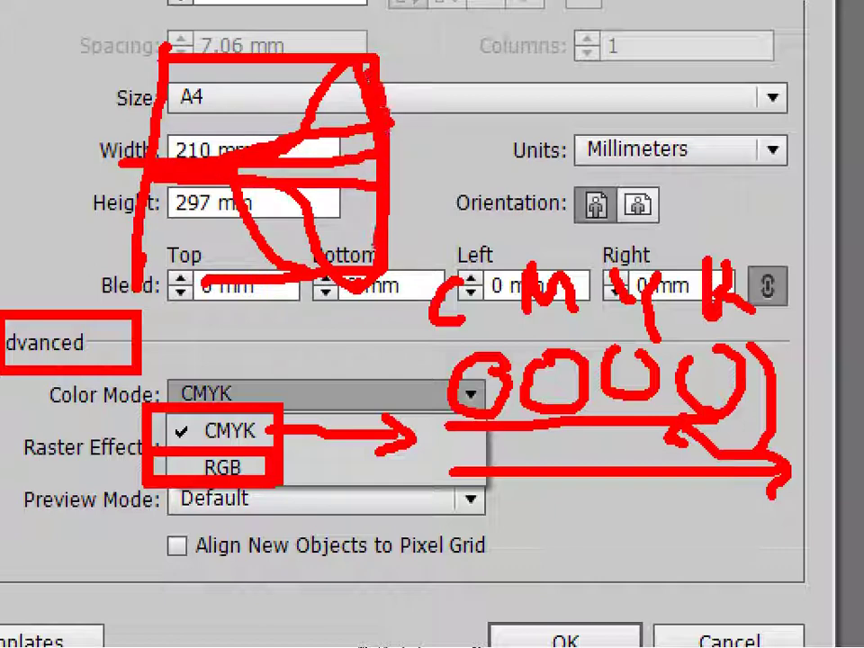
pyautogui.moveTo(670, 119)
pyautogui.mouseDown()
pyautogui.moveTo(632, 171)
pyautogui.moveTo(677, 131)
pyautogui.mouseUp()
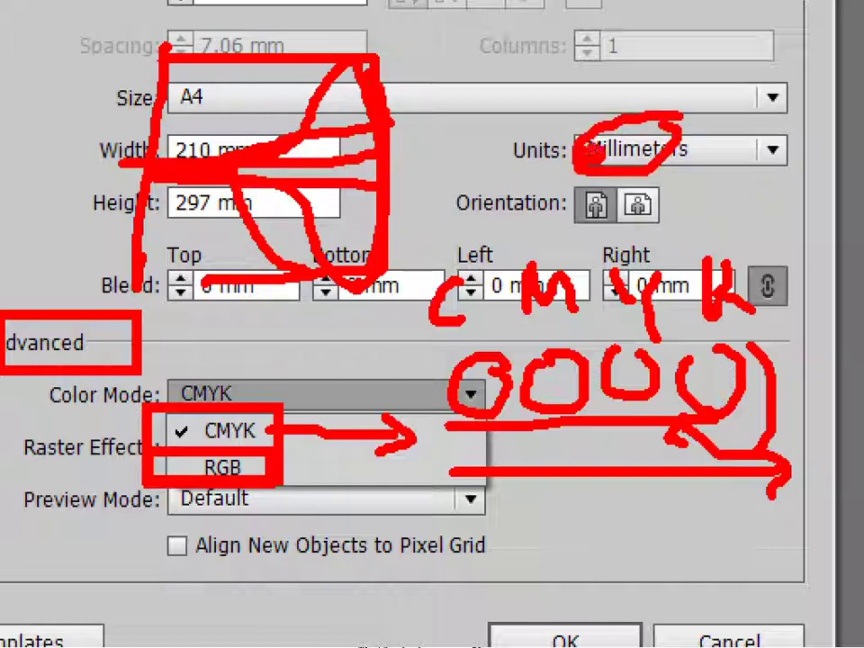
pyautogui.moveTo(580, 110); pyautogui.dragTo(585, 157)
pyautogui.moveTo(594, 76)
pyautogui.mouseDown()
pyautogui.moveTo(589, 149)
pyautogui.moveTo(409, 140)
pyautogui.mouseUp()
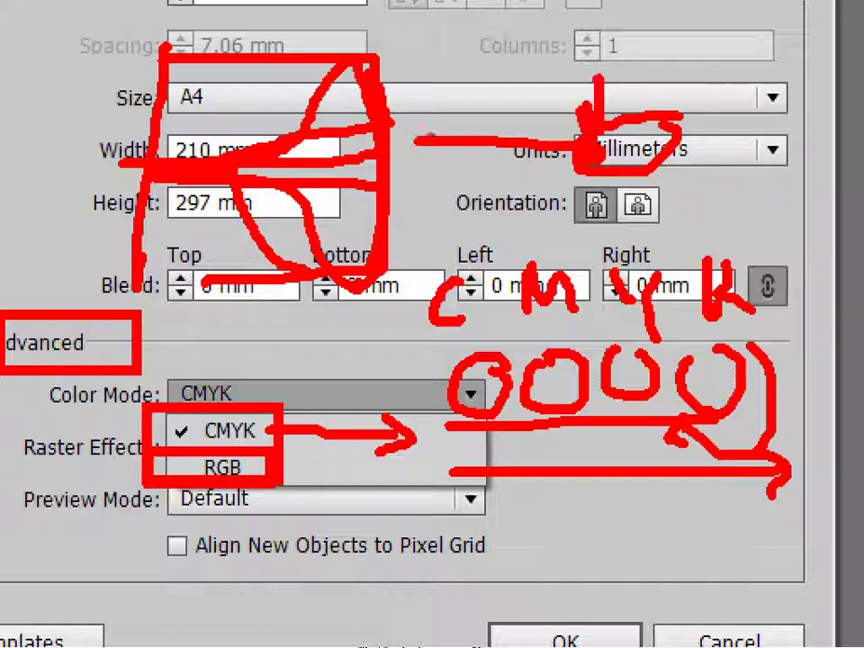
pyautogui.moveTo(450, 115); pyautogui.dragTo(454, 161)
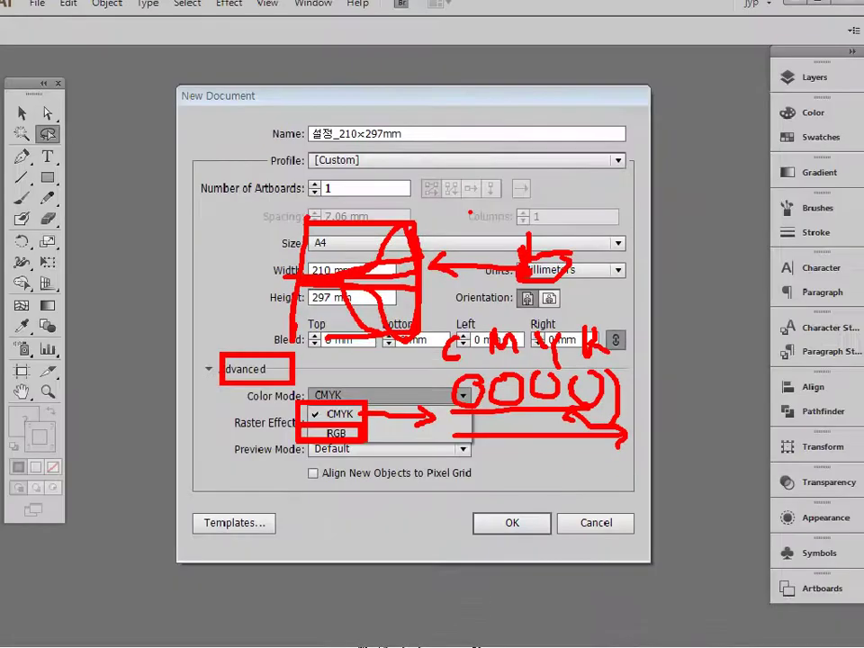
# Keep CMYK as the color mode and create the A4 document with the current settings
pyautogui.click(470, 394)
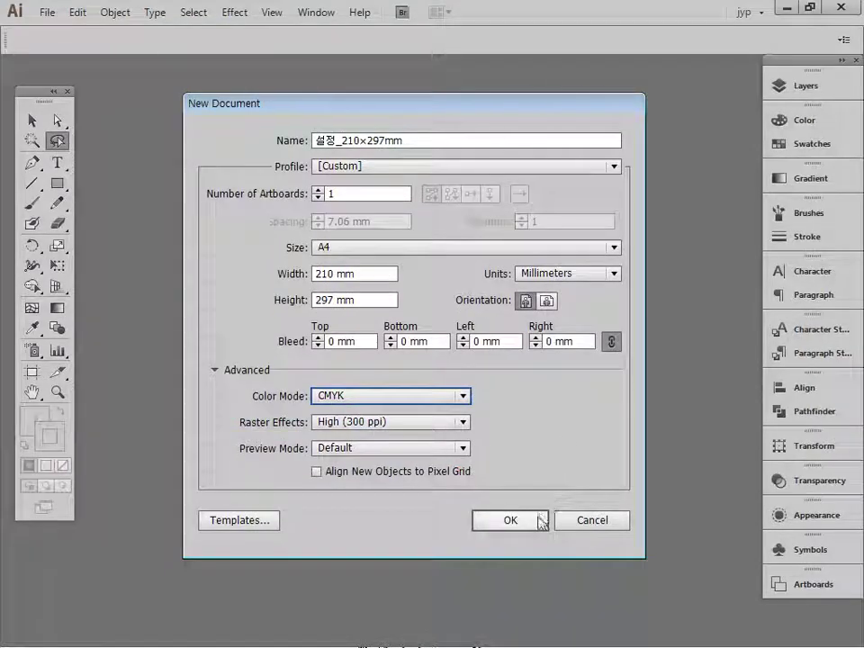
pyautogui.click(532, 522)
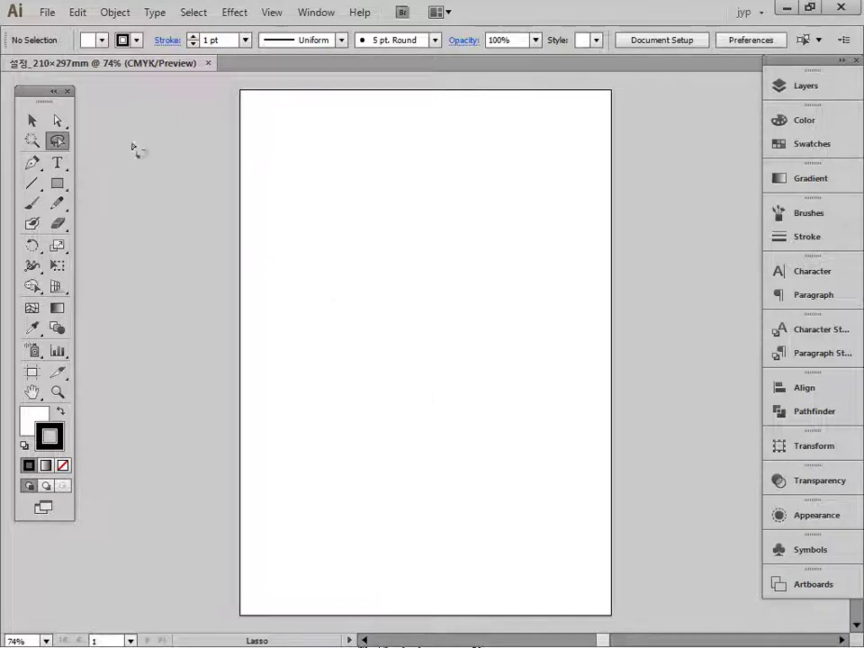
# Open the Color Settings dialog to examine the RGB and CMYK working spaces
pyautogui.click(81, 13)
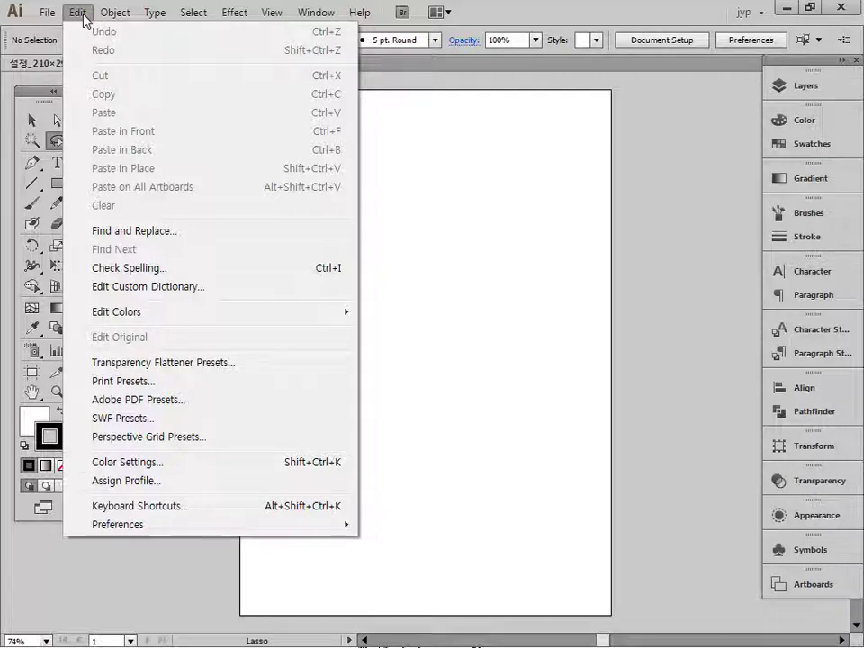
pyautogui.click(152, 468)
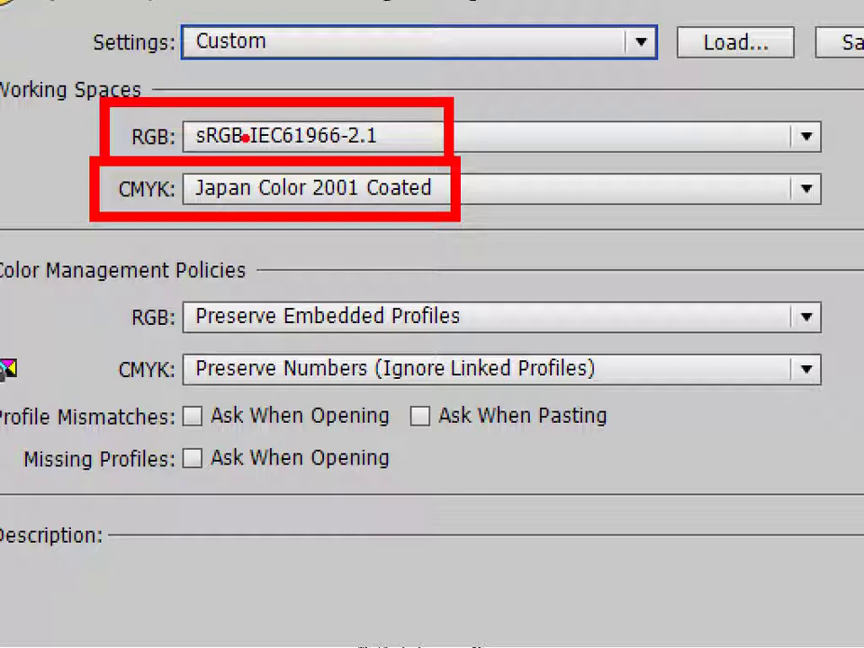
pyautogui.moveTo(236, 108)
pyautogui.mouseDown()
pyautogui.moveTo(253, 143)
pyautogui.moveTo(302, 152)
pyautogui.mouseUp()
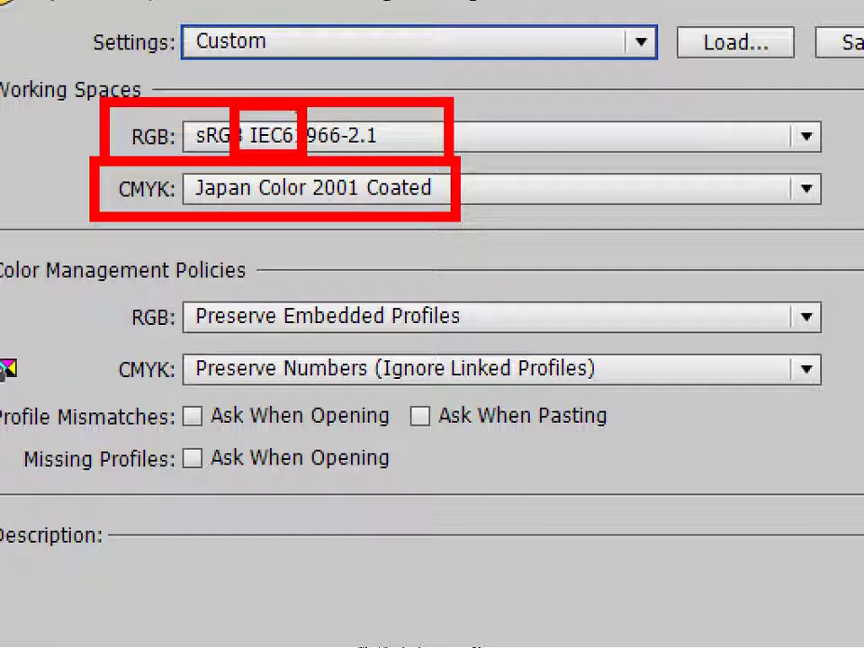
pyautogui.moveTo(300, 99)
pyautogui.mouseDown()
pyautogui.moveTo(585, 70)
pyautogui.moveTo(590, 89)
pyautogui.moveTo(572, 94)
pyautogui.moveTo(584, 58)
pyautogui.moveTo(566, 101)
pyautogui.moveTo(580, 97)
pyautogui.moveTo(587, 41)
pyautogui.mouseUp()
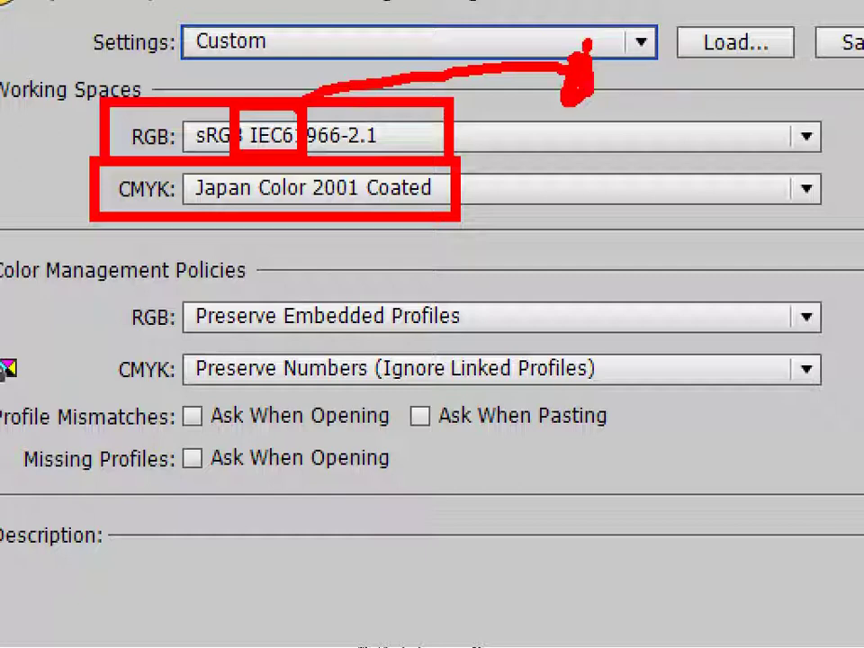
pyautogui.click(542, 126)
pyautogui.moveTo(546, 137)
pyautogui.mouseDown()
pyautogui.moveTo(559, 137)
pyautogui.moveTo(563, 164)
pyautogui.moveTo(576, 175)
pyautogui.moveTo(540, 208)
pyautogui.moveTo(589, 228)
pyautogui.mouseUp()
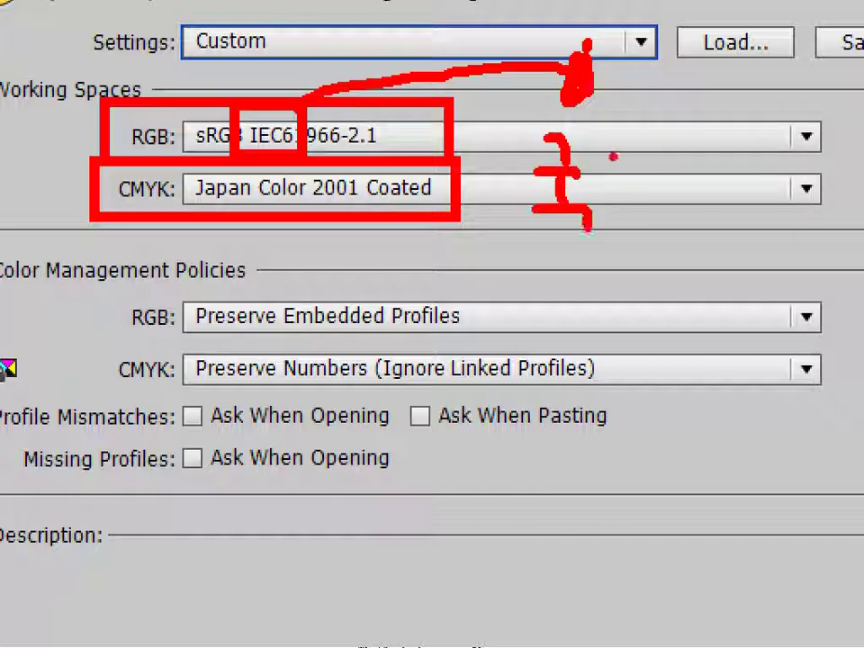
pyautogui.moveTo(613, 157)
pyautogui.mouseDown()
pyautogui.moveTo(612, 184)
pyautogui.moveTo(645, 193)
pyautogui.moveTo(653, 178)
pyautogui.mouseUp()
pyautogui.moveTo(657, 149)
pyautogui.mouseDown()
pyautogui.moveTo(659, 203)
pyautogui.moveTo(670, 209)
pyautogui.mouseUp()
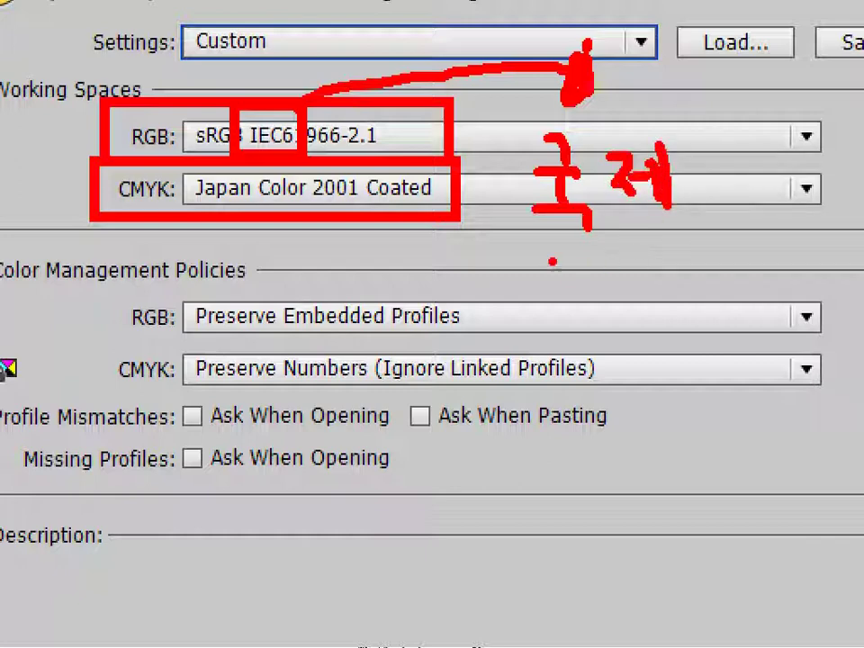
pyautogui.moveTo(553, 260)
pyautogui.mouseDown()
pyautogui.moveTo(589, 257)
pyautogui.moveTo(560, 290)
pyautogui.moveTo(602, 300)
pyautogui.mouseUp()
pyautogui.moveTo(611, 250)
pyautogui.mouseDown()
pyautogui.moveTo(616, 345)
pyautogui.moveTo(630, 350)
pyautogui.mouseUp()
pyautogui.moveTo(628, 270); pyautogui.dragTo(657, 310)
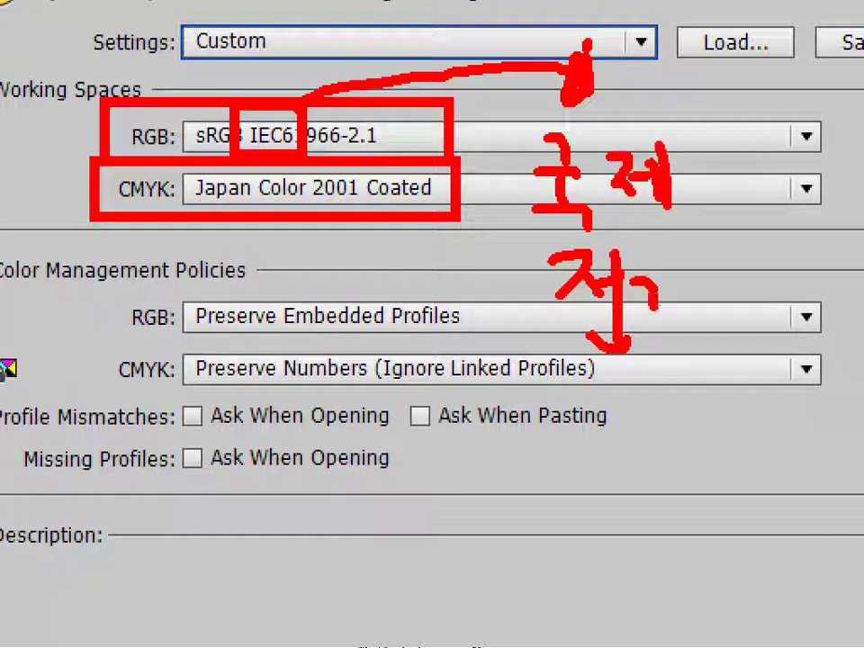
pyautogui.moveTo(689, 249); pyautogui.dragTo(695, 349)
pyautogui.moveTo(578, 439)
pyautogui.mouseDown()
pyautogui.moveTo(664, 441)
pyautogui.moveTo(659, 465)
pyautogui.moveTo(620, 486)
pyautogui.mouseUp()
pyautogui.moveTo(647, 450)
pyautogui.mouseDown()
pyautogui.moveTo(645, 486)
pyautogui.moveTo(689, 489)
pyautogui.mouseUp()
pyautogui.moveTo(682, 417)
pyautogui.mouseDown()
pyautogui.moveTo(713, 441)
pyautogui.moveTo(712, 481)
pyautogui.moveTo(747, 508)
pyautogui.mouseUp()
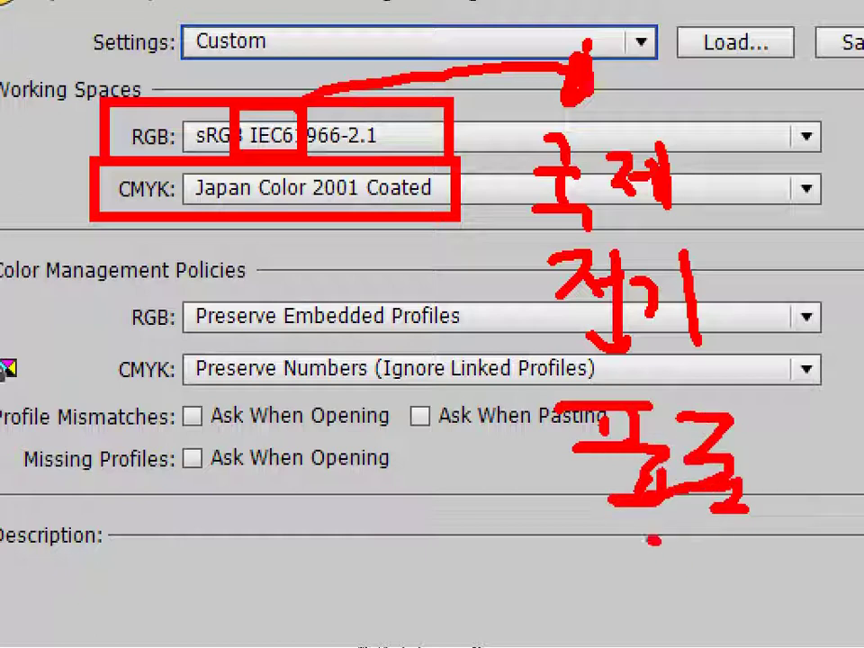
pyautogui.moveTo(619, 565); pyautogui.dragTo(691, 565)
pyautogui.moveTo(654, 568); pyautogui.dragTo(662, 617)
pyautogui.moveTo(718, 540)
pyautogui.mouseDown()
pyautogui.moveTo(722, 633)
pyautogui.moveTo(772, 560)
pyautogui.moveTo(761, 610)
pyautogui.mouseUp()
pyautogui.moveTo(819, 550); pyautogui.dragTo(821, 635)
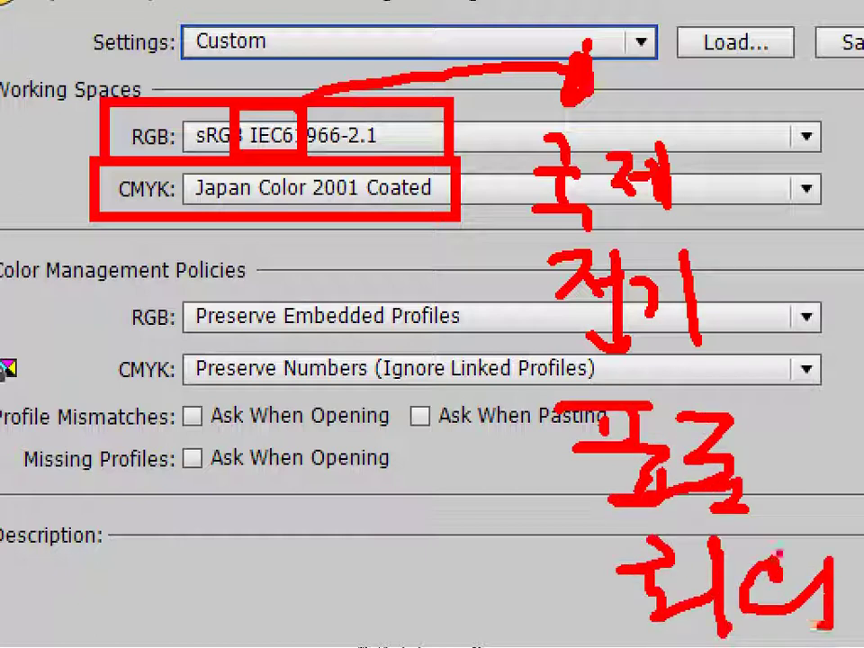
pyautogui.moveTo(475, 128); pyautogui.dragTo(472, 149)
pyautogui.moveTo(499, 126); pyautogui.dragTo(496, 144)
pyautogui.moveTo(830, 495); pyautogui.dragTo(830, 515)
pyautogui.moveTo(842, 488); pyautogui.dragTo(843, 513)
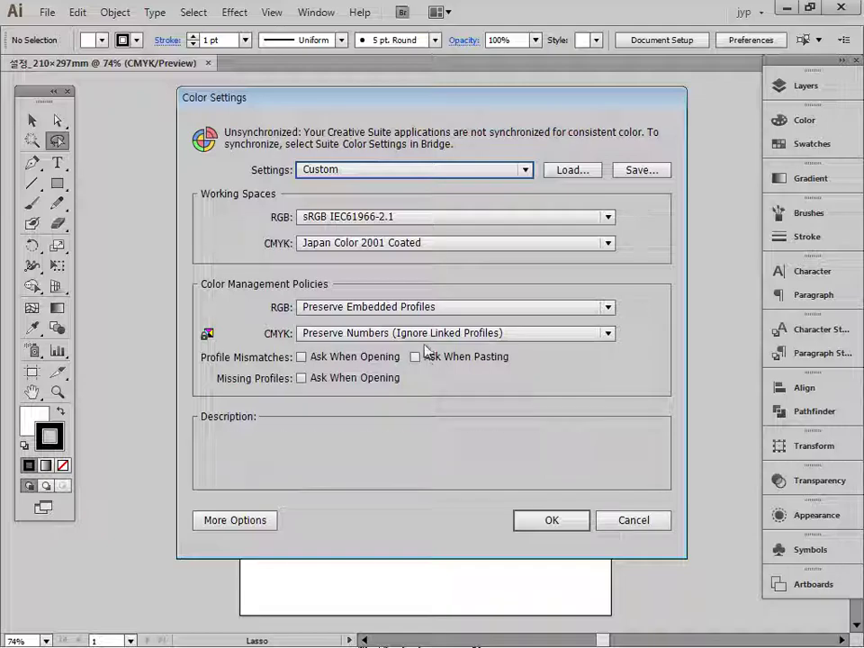
# Accept the color settings with sRGB IEC61966-2.1 as the RGB and Japan Color 2001 Coated as the CMYK working space
pyautogui.moveTo(415, 338)
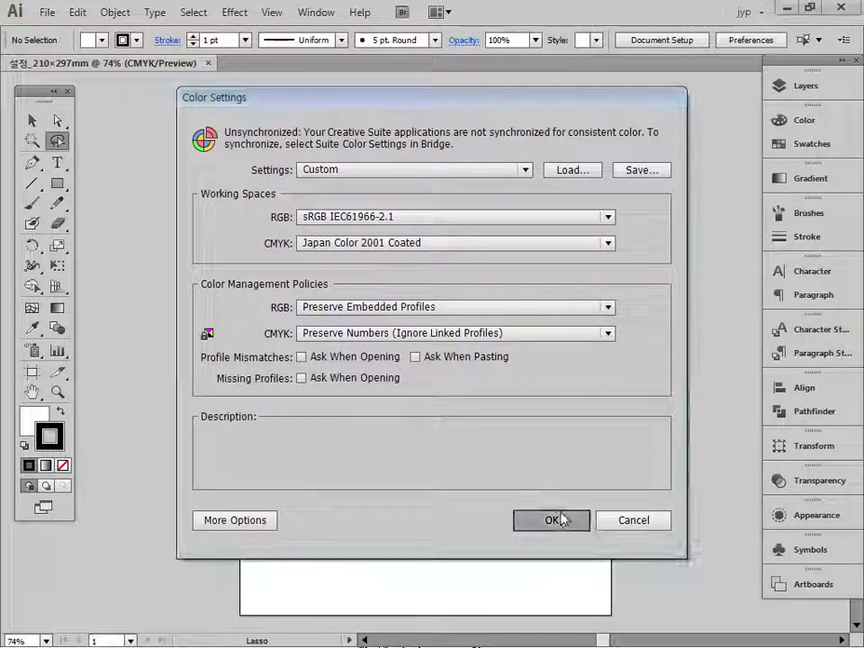
pyautogui.click(555, 520)
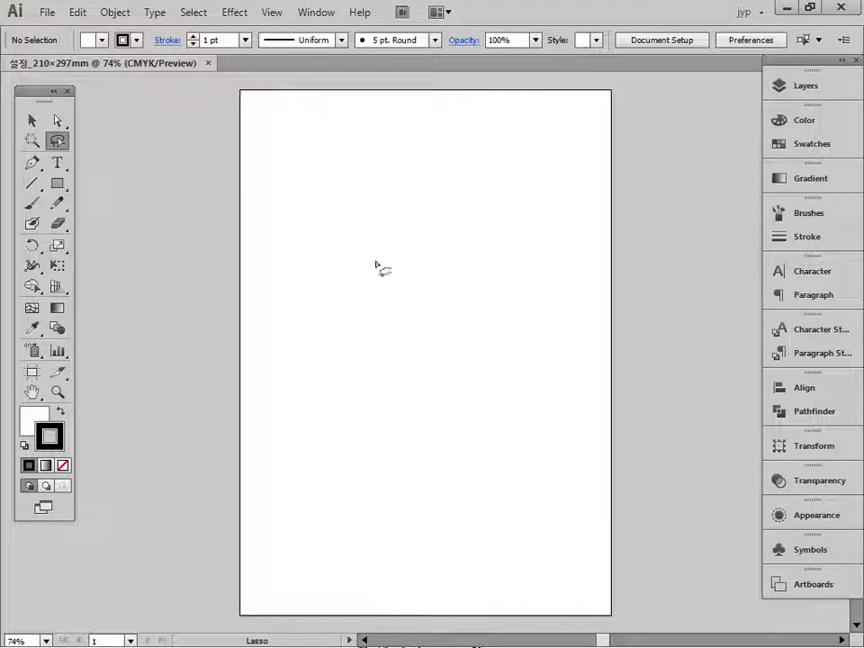